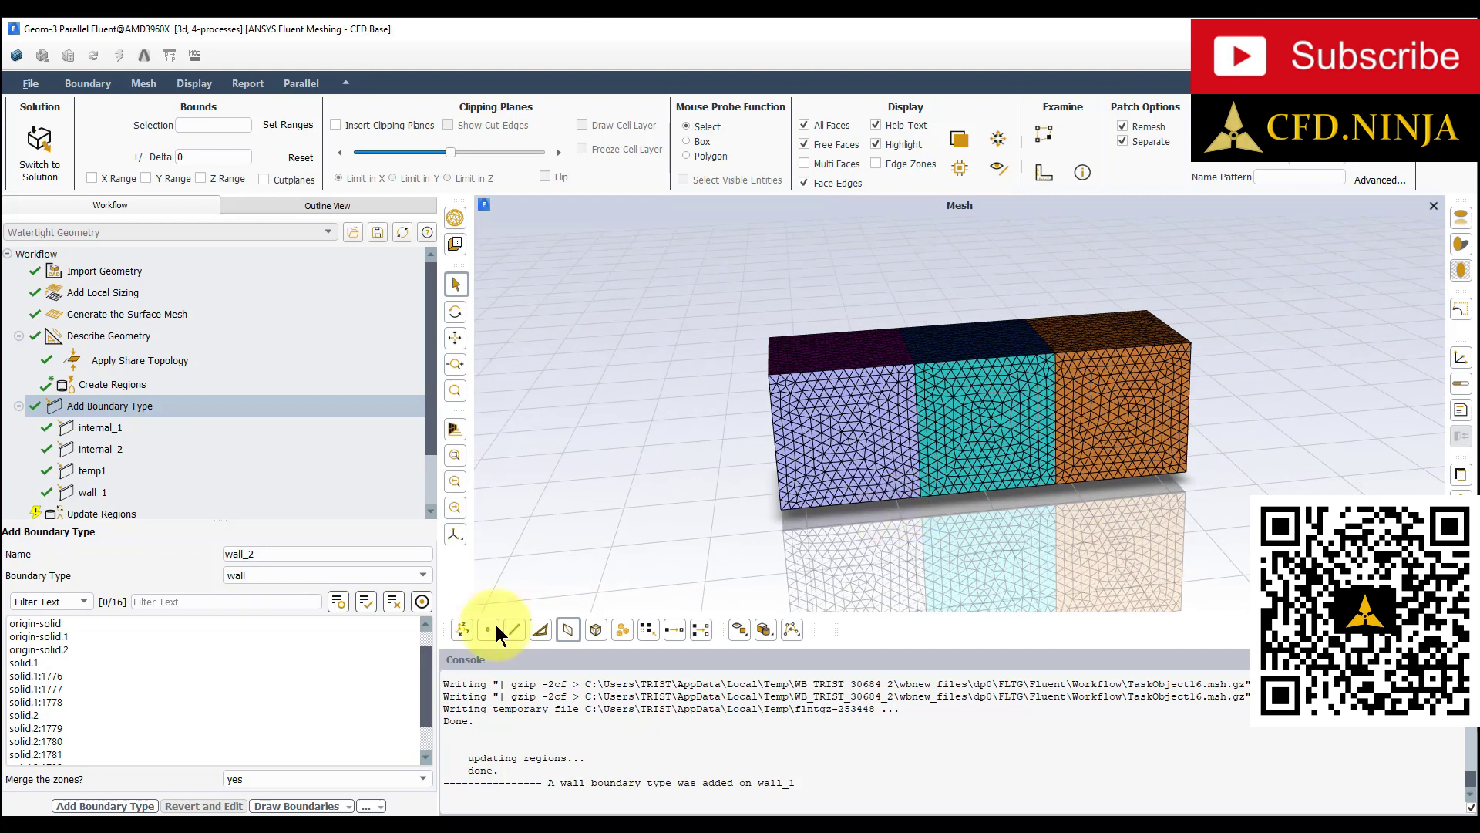
Step: Add the wall boundary type wall_2 on the five face zones solid.2, solid.2:1779, solid.2:1780, solid.2:1781 and solid.2:1782
scroll(72, 720, down, 1)
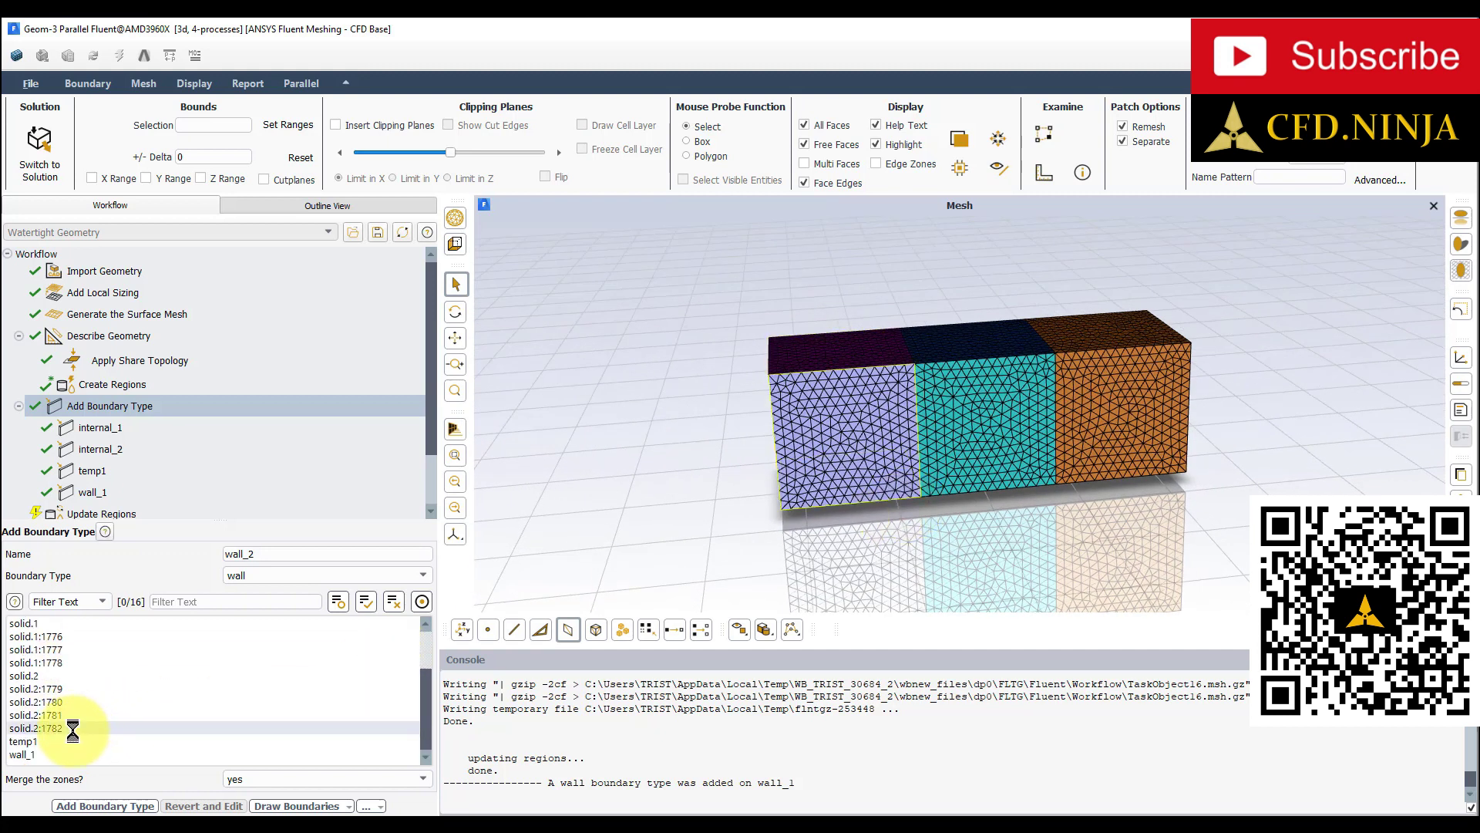
click(48, 726)
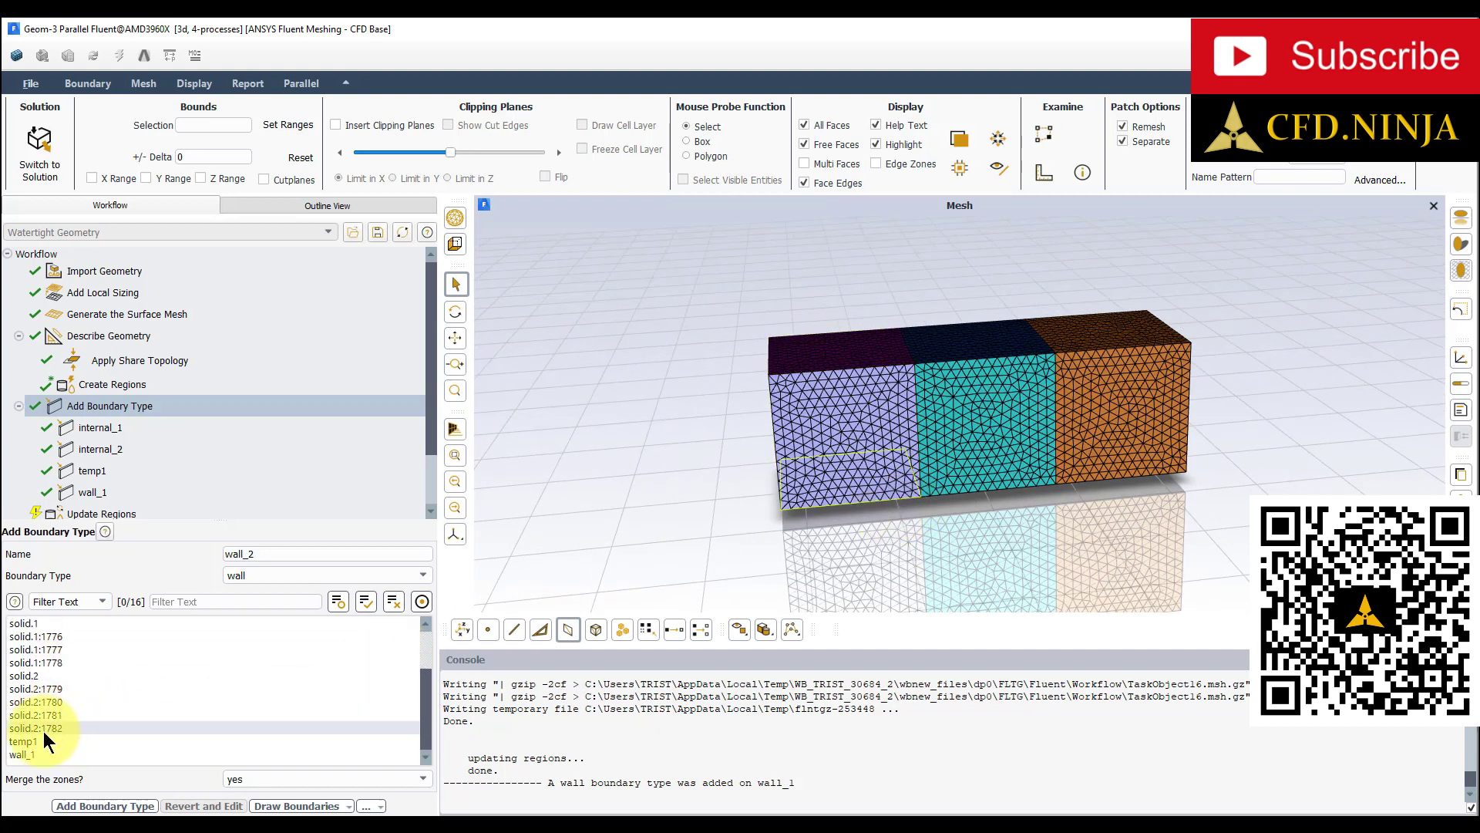
shift+click(37, 675)
drag(747, 432, 864, 486)
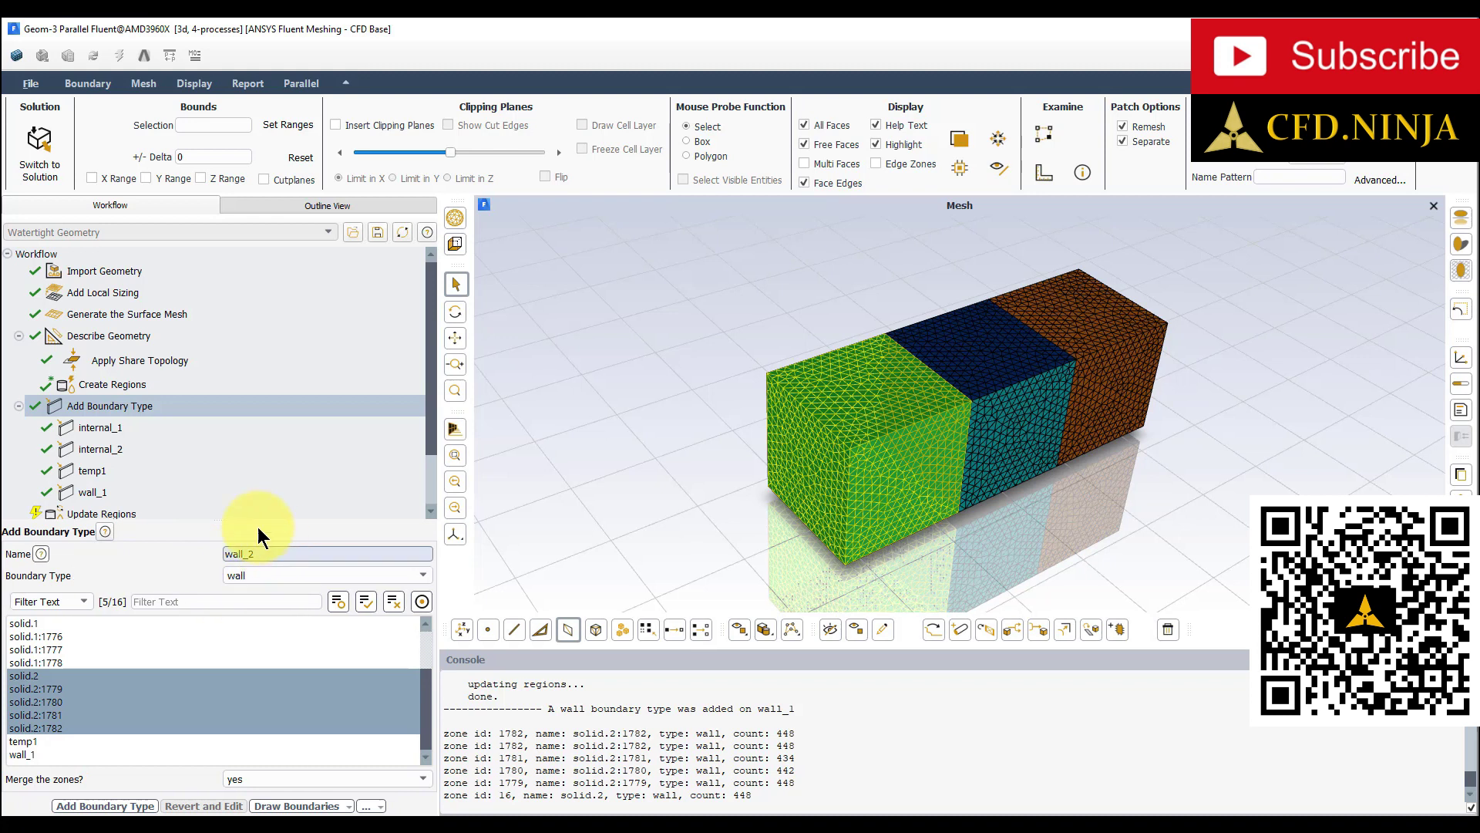
click(105, 806)
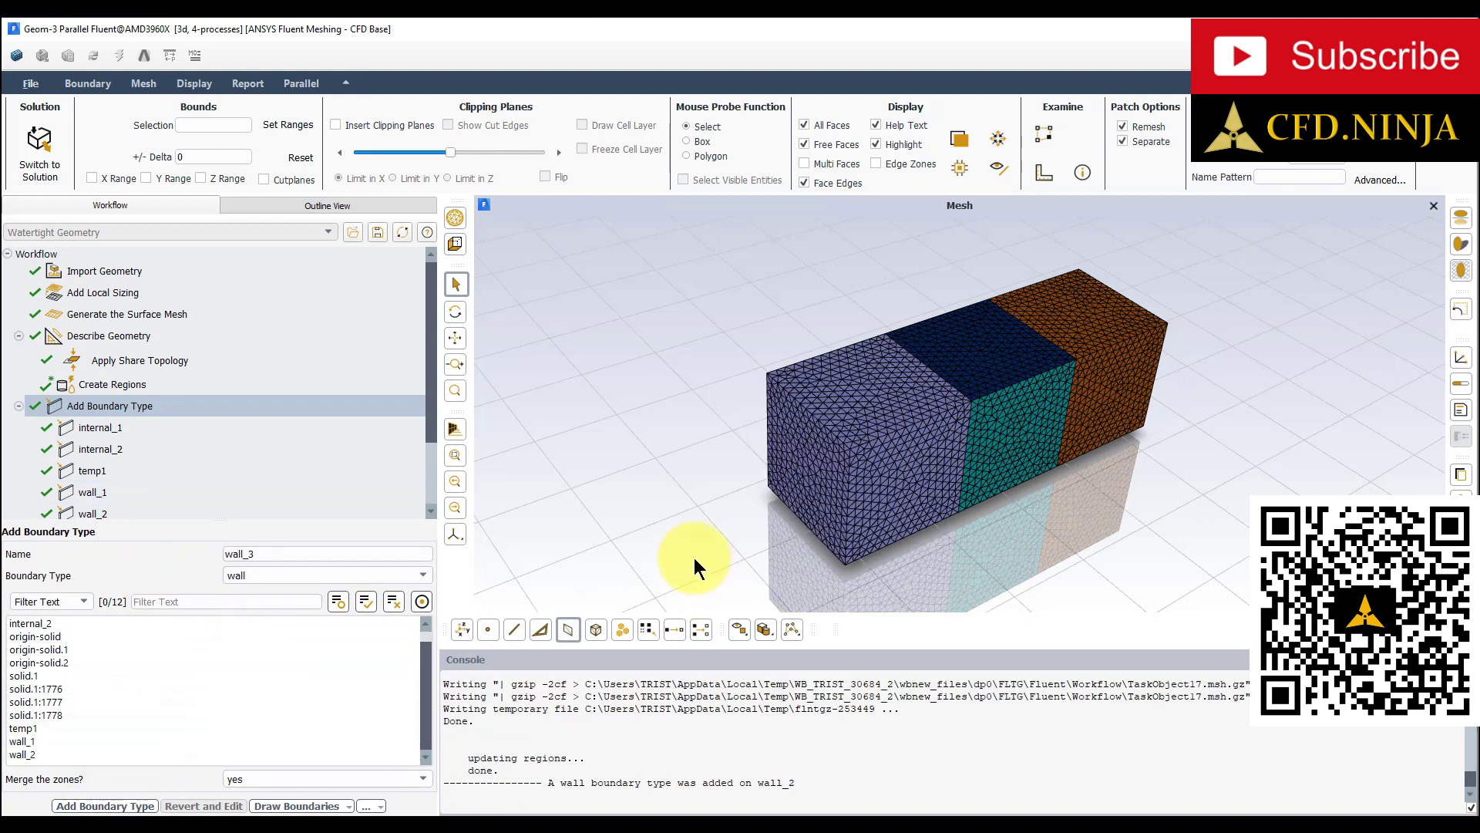
Step: Add a wall boundary type named temp2 on solid.1:1777, the top face of the middle block
drag(695, 559, 678, 505)
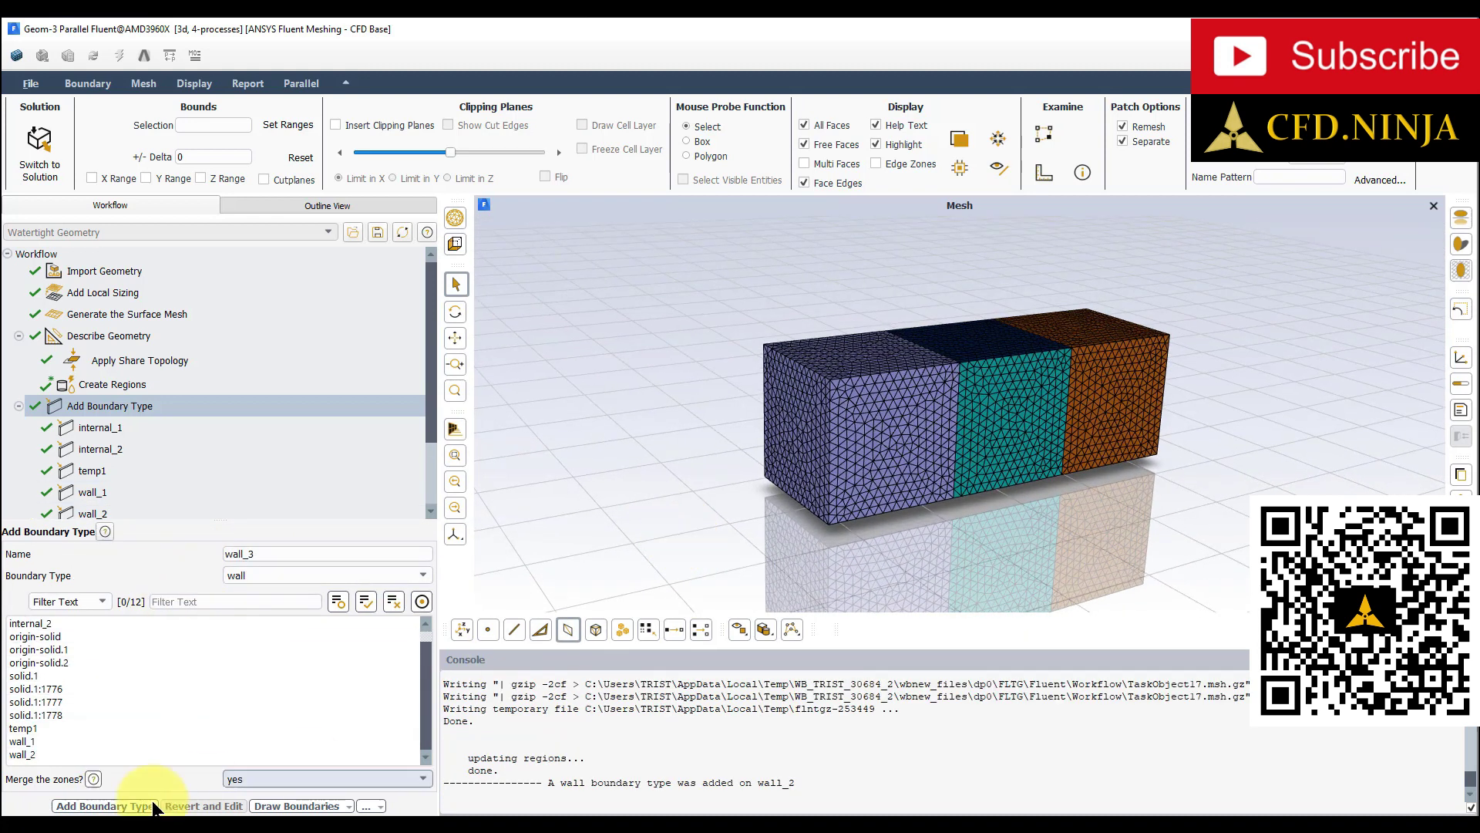
click(48, 703)
double_click(242, 553)
text(temp2)
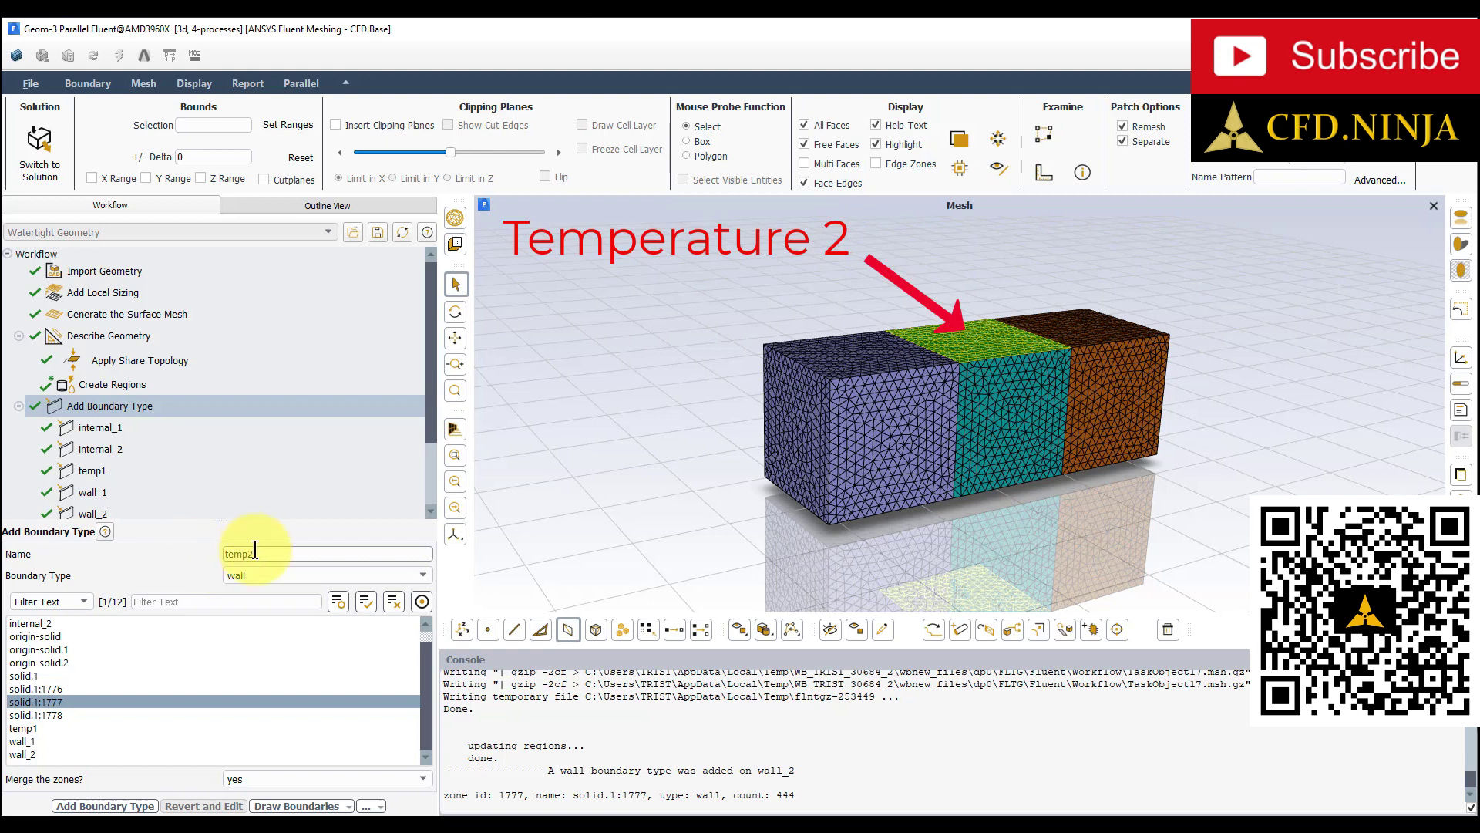
click(121, 806)
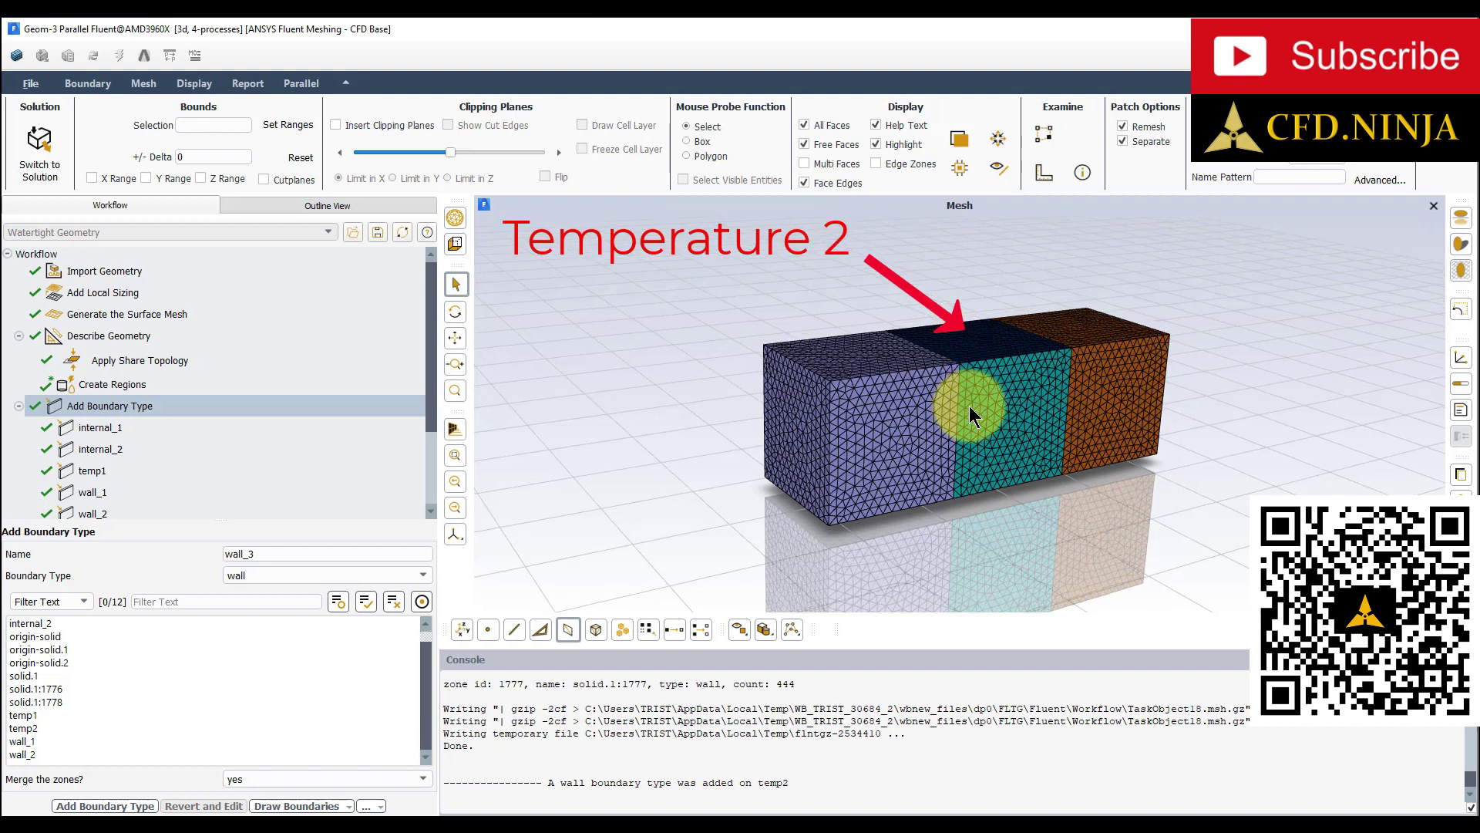
Step: Add the wall boundary type wall_3 on the middle block's remaining face zones solid.1, solid.1:1776 and solid.1:1778
click(58, 701)
click(53, 690)
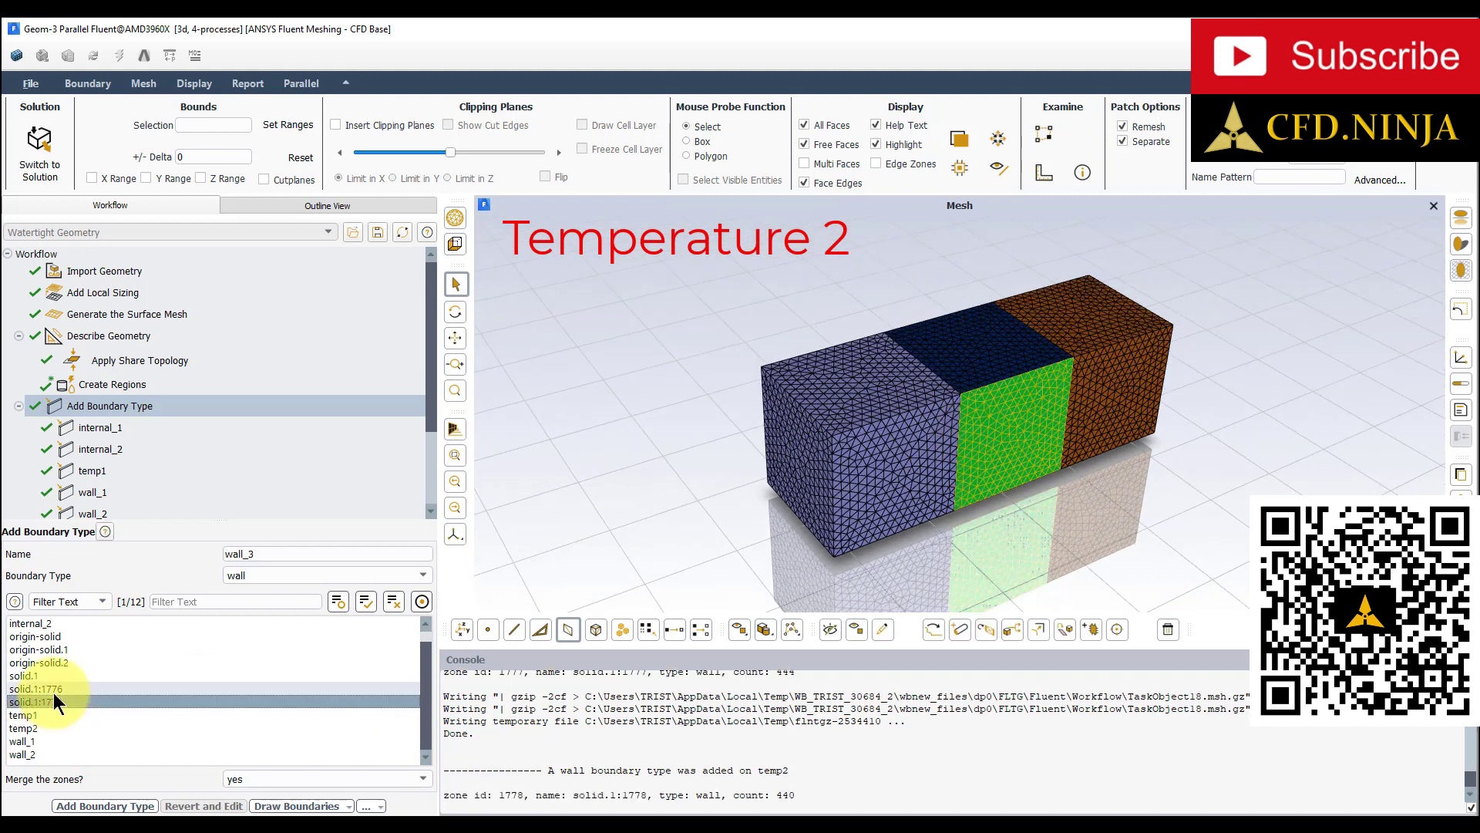
click(53, 691)
click(76, 676)
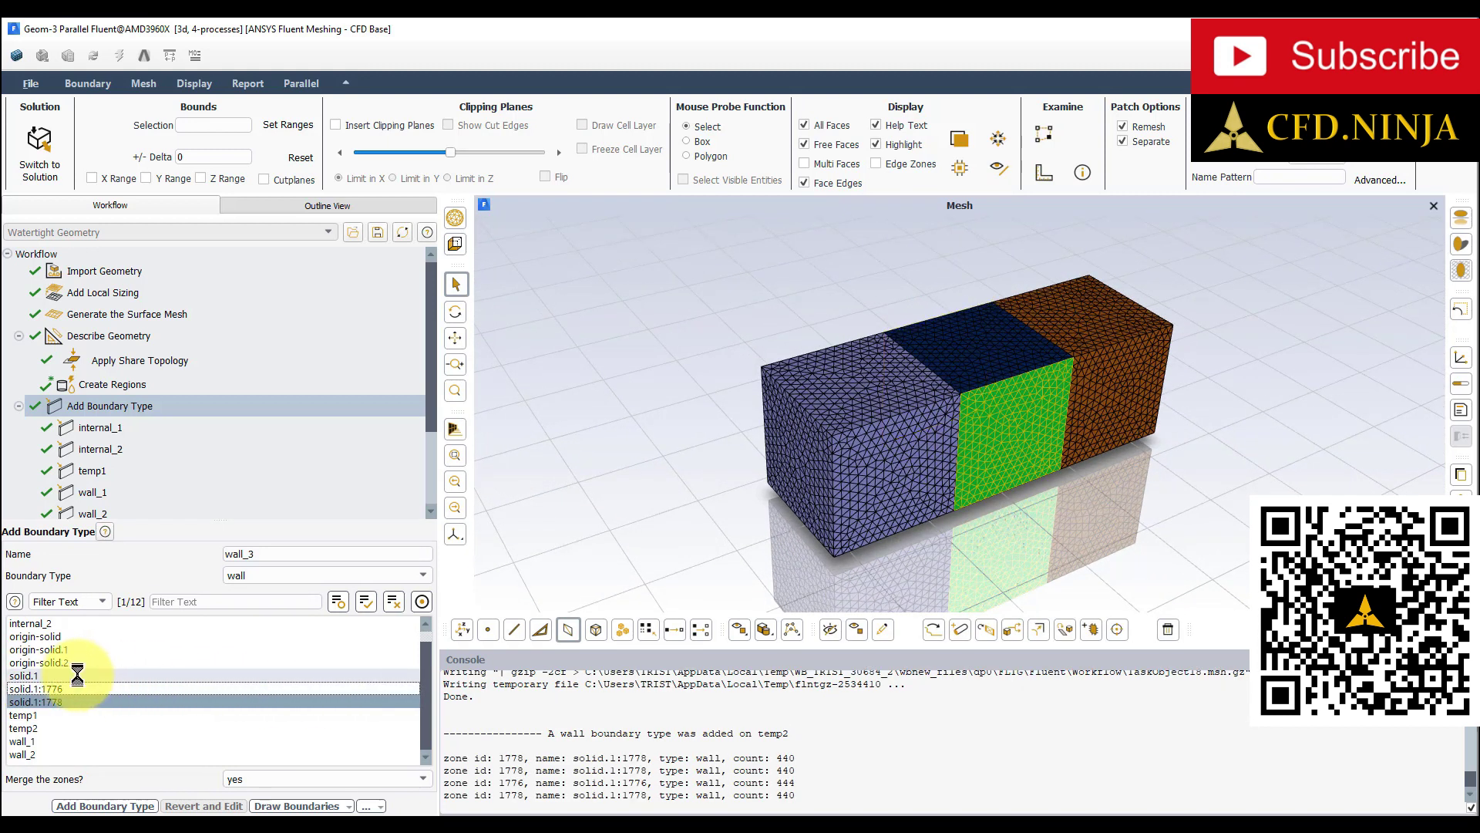
click(65, 689)
middle_drag(989, 535, 578, 491)
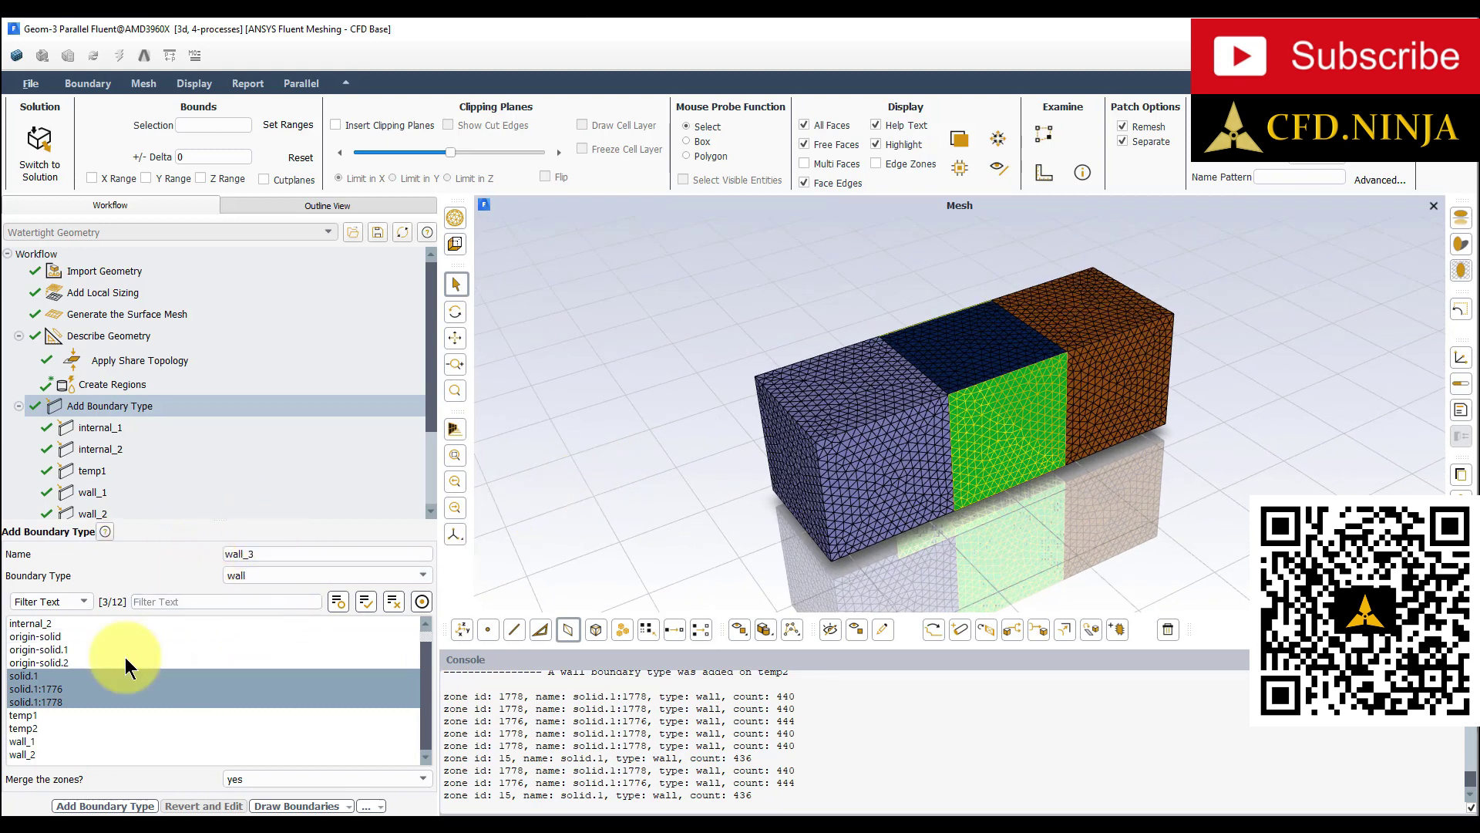
click(100, 806)
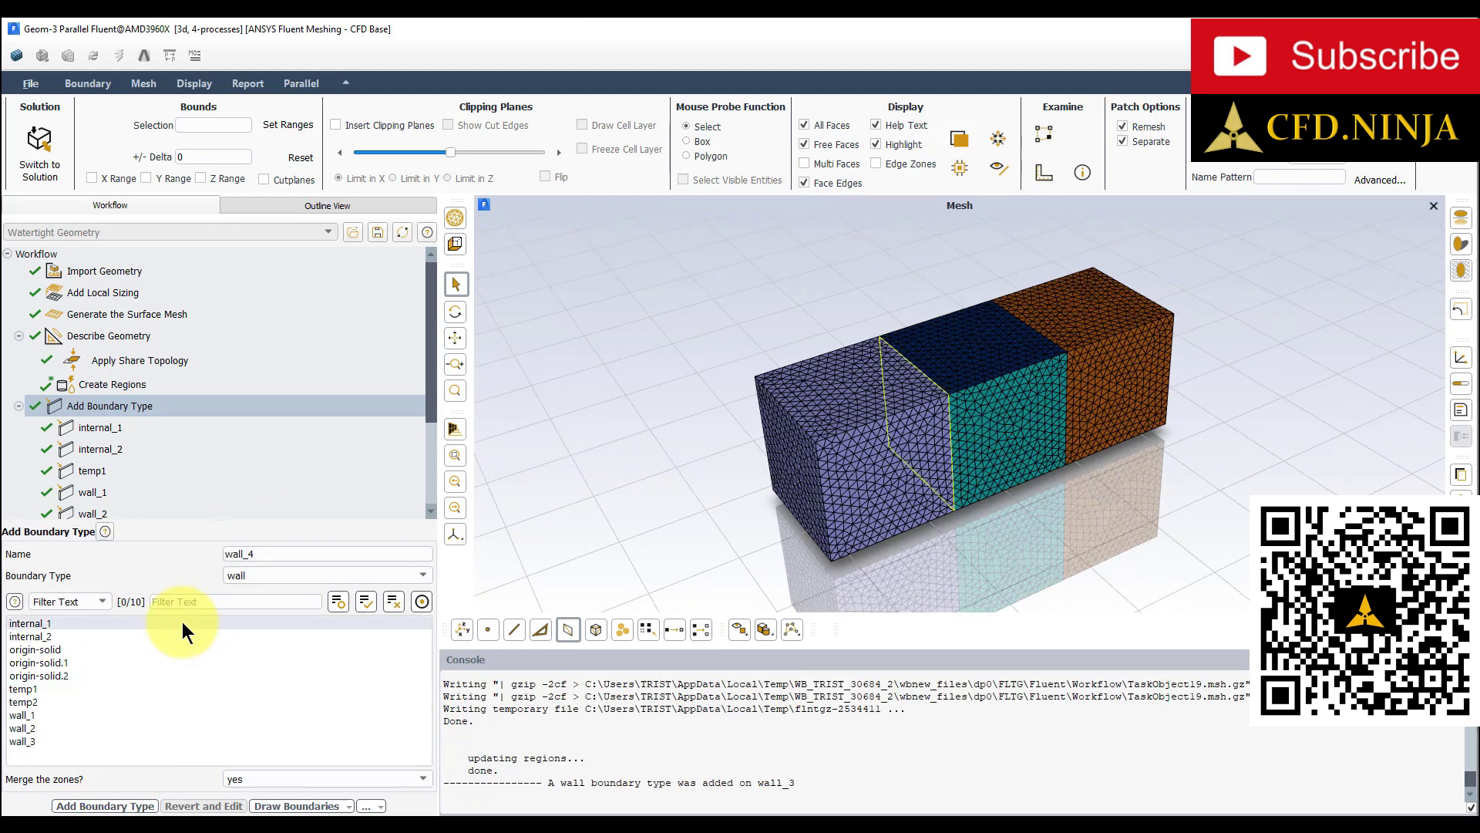
Step: Generate the polyhedral volume mesh with a max cell length of 0.05
scroll(245, 442, down, 2)
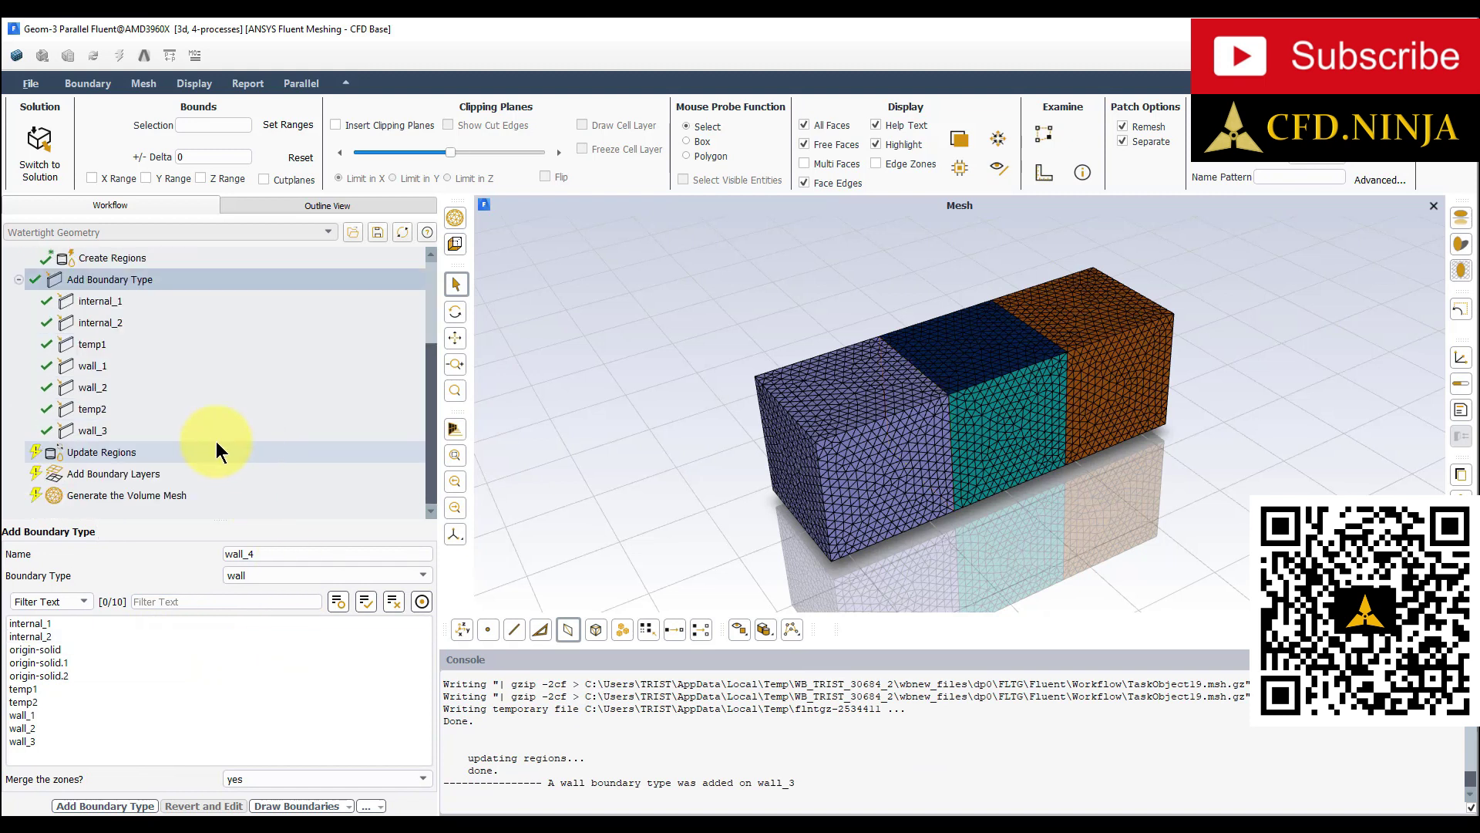
click(132, 499)
click(286, 618)
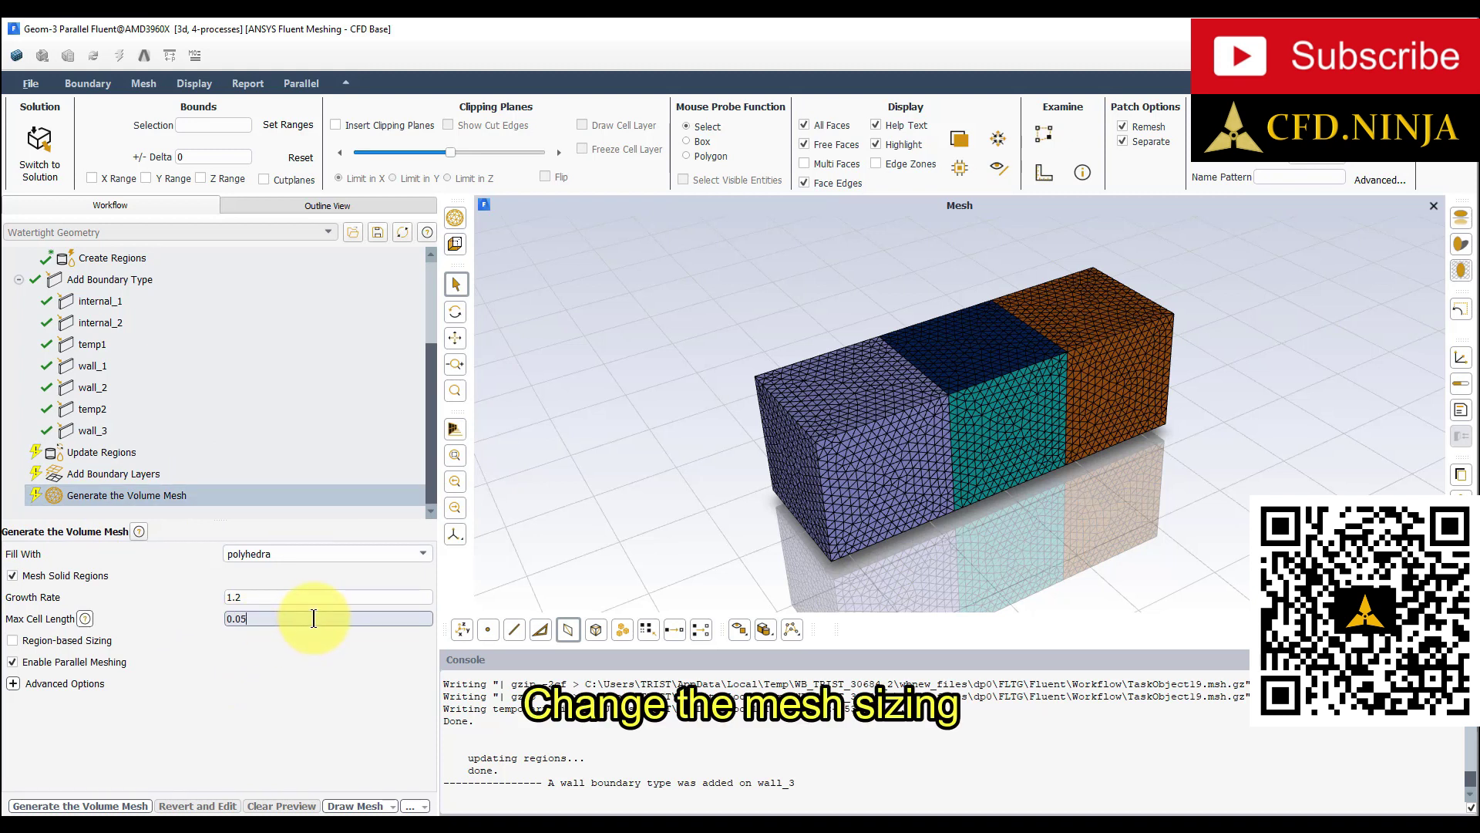
click(284, 680)
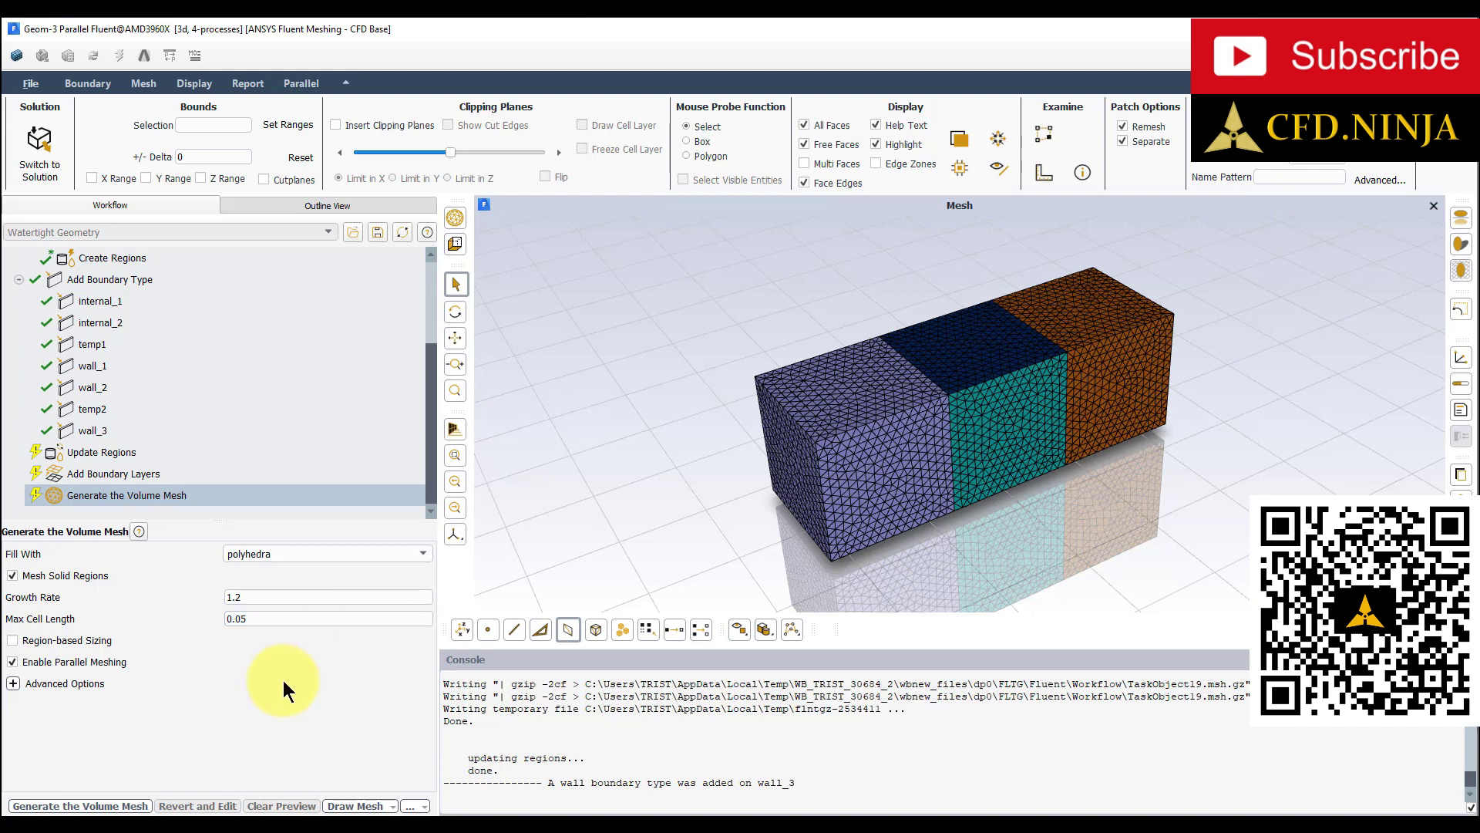
click(77, 806)
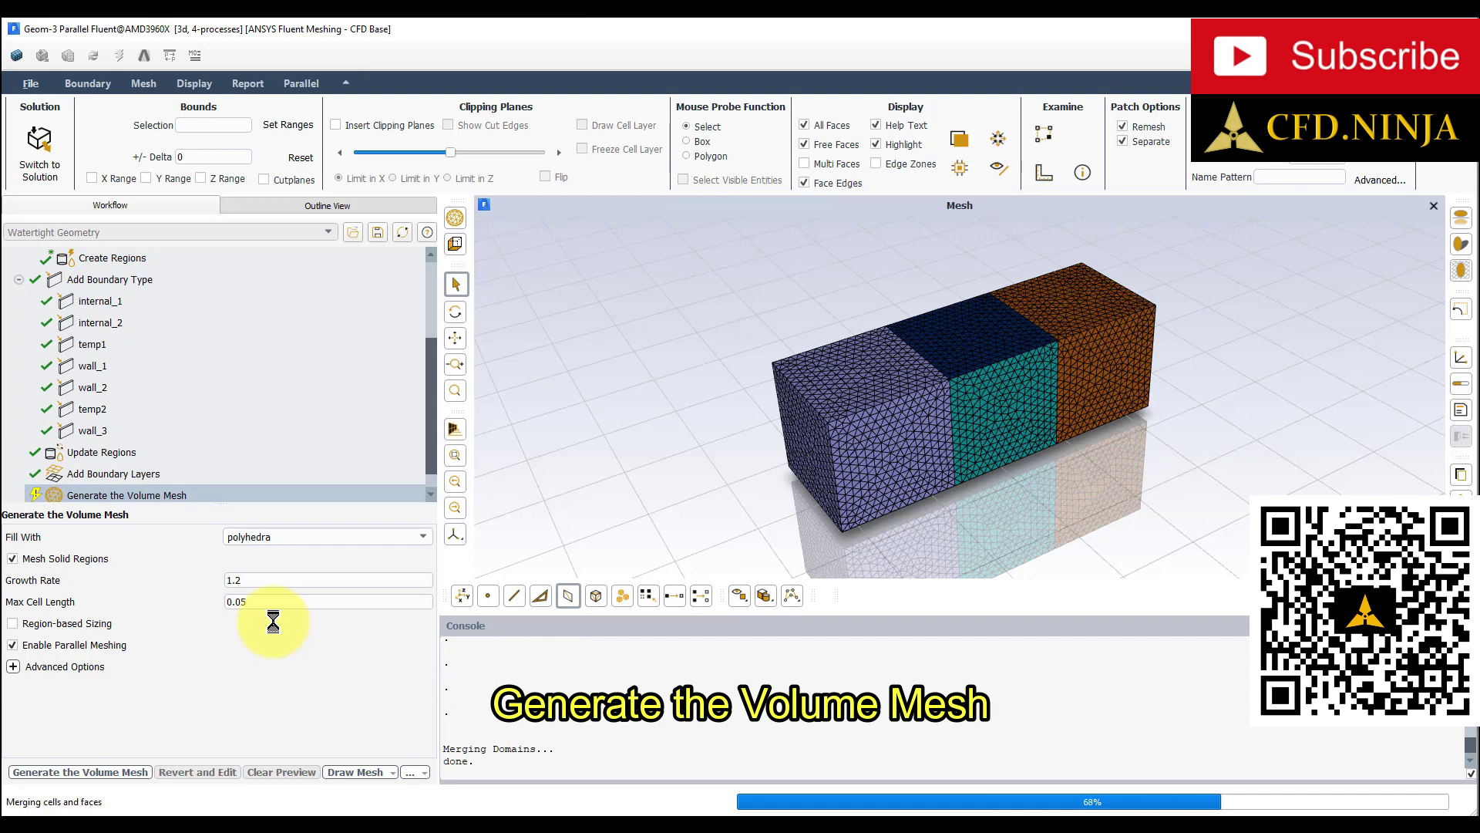
drag(1018, 480, 1041, 450)
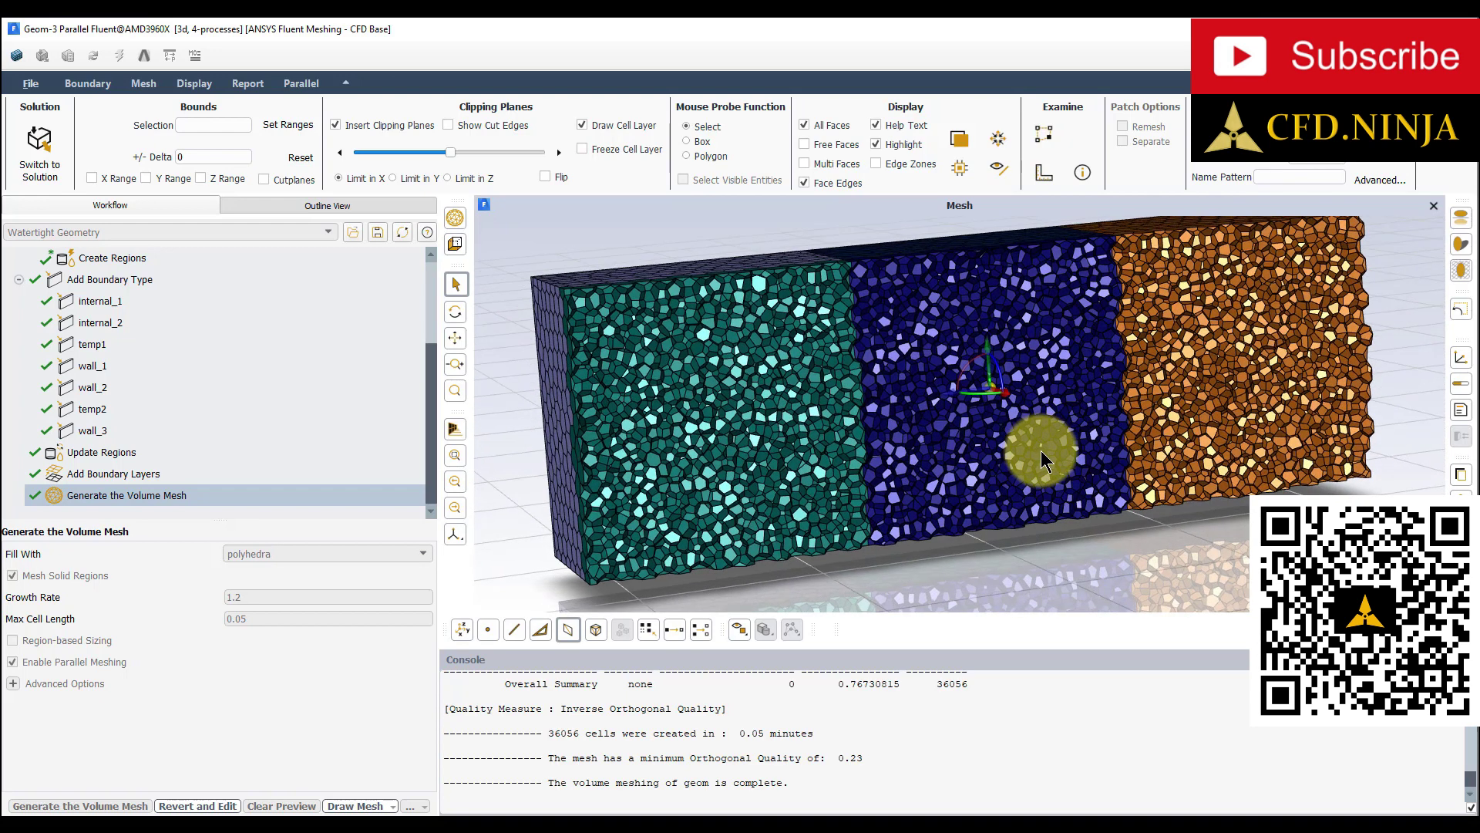
Step: Switch from meshing to solution mode and run the mesh check
click(40, 145)
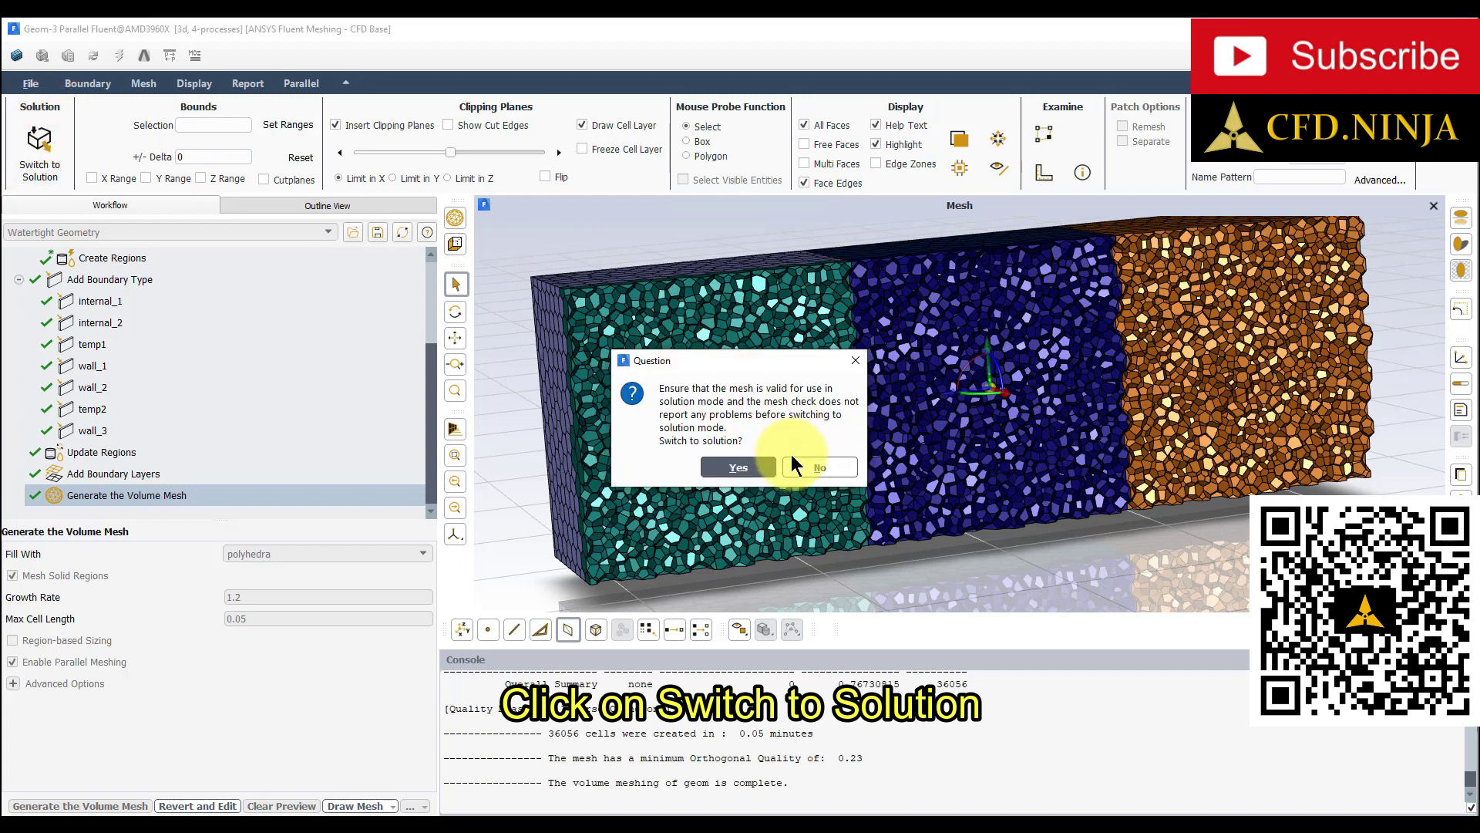
click(740, 467)
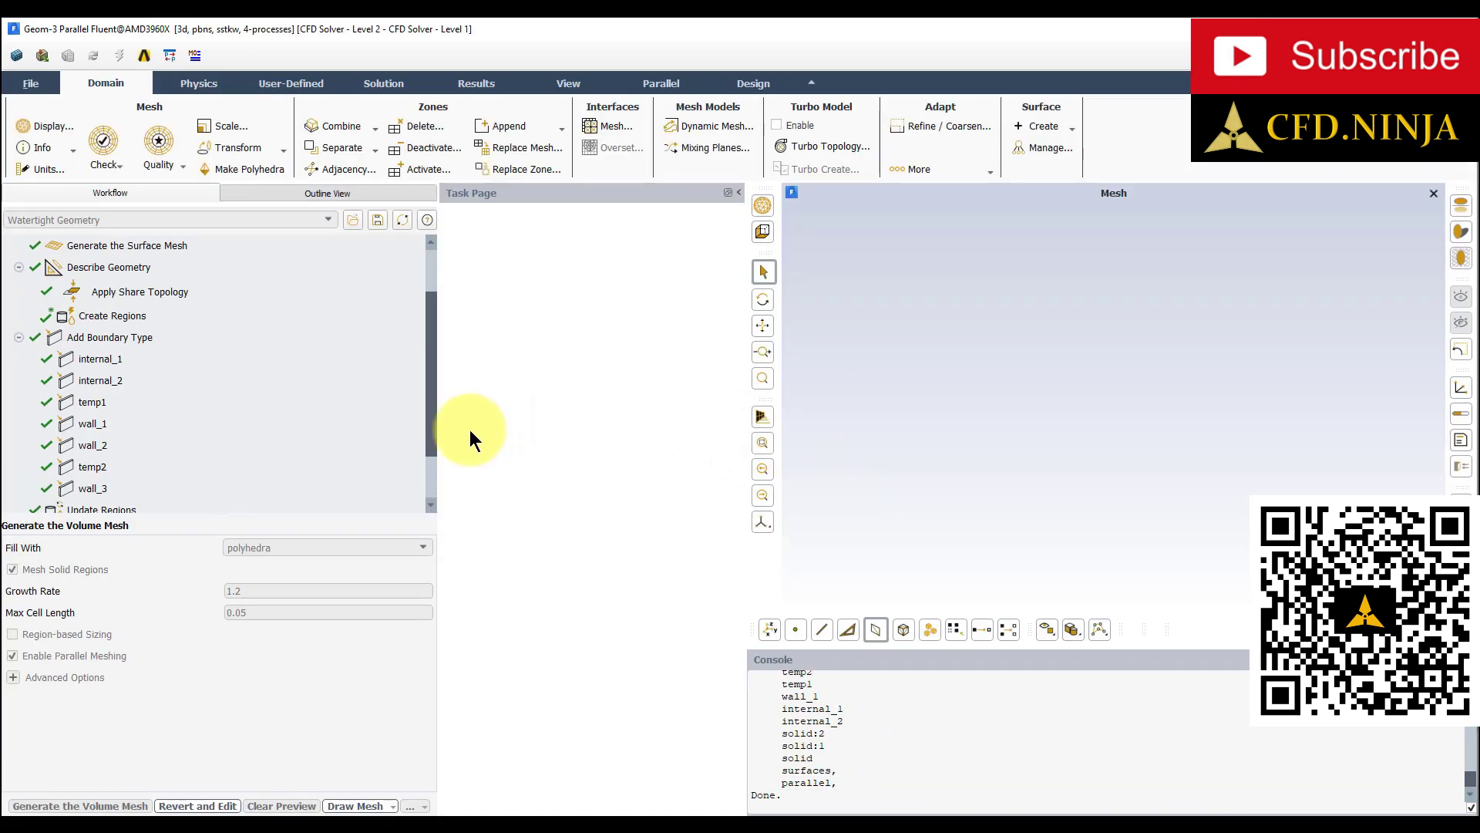
click(424, 270)
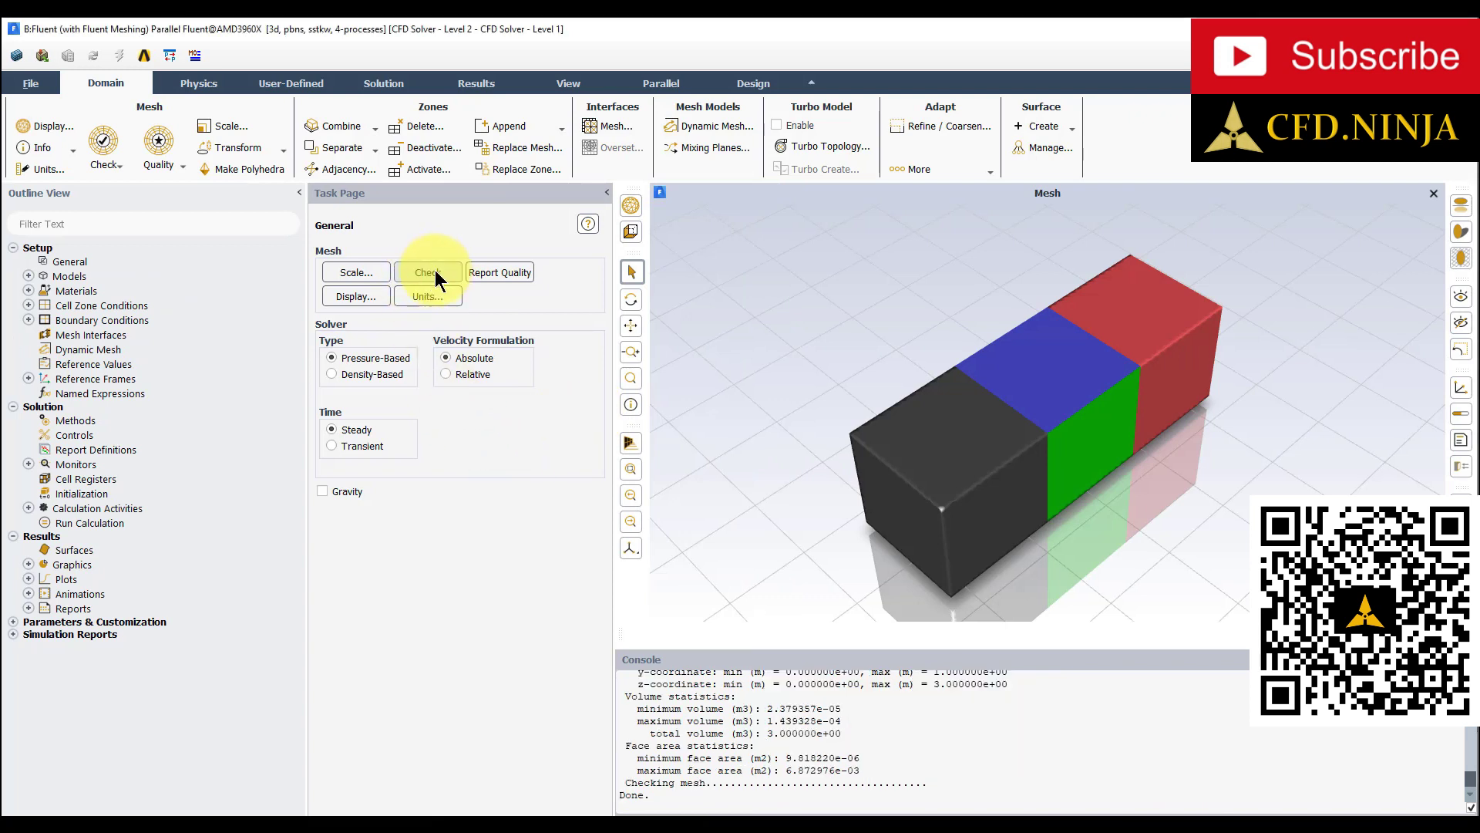
Step: Enable the energy equation in the physics models
double_click(68, 276)
double_click(363, 284)
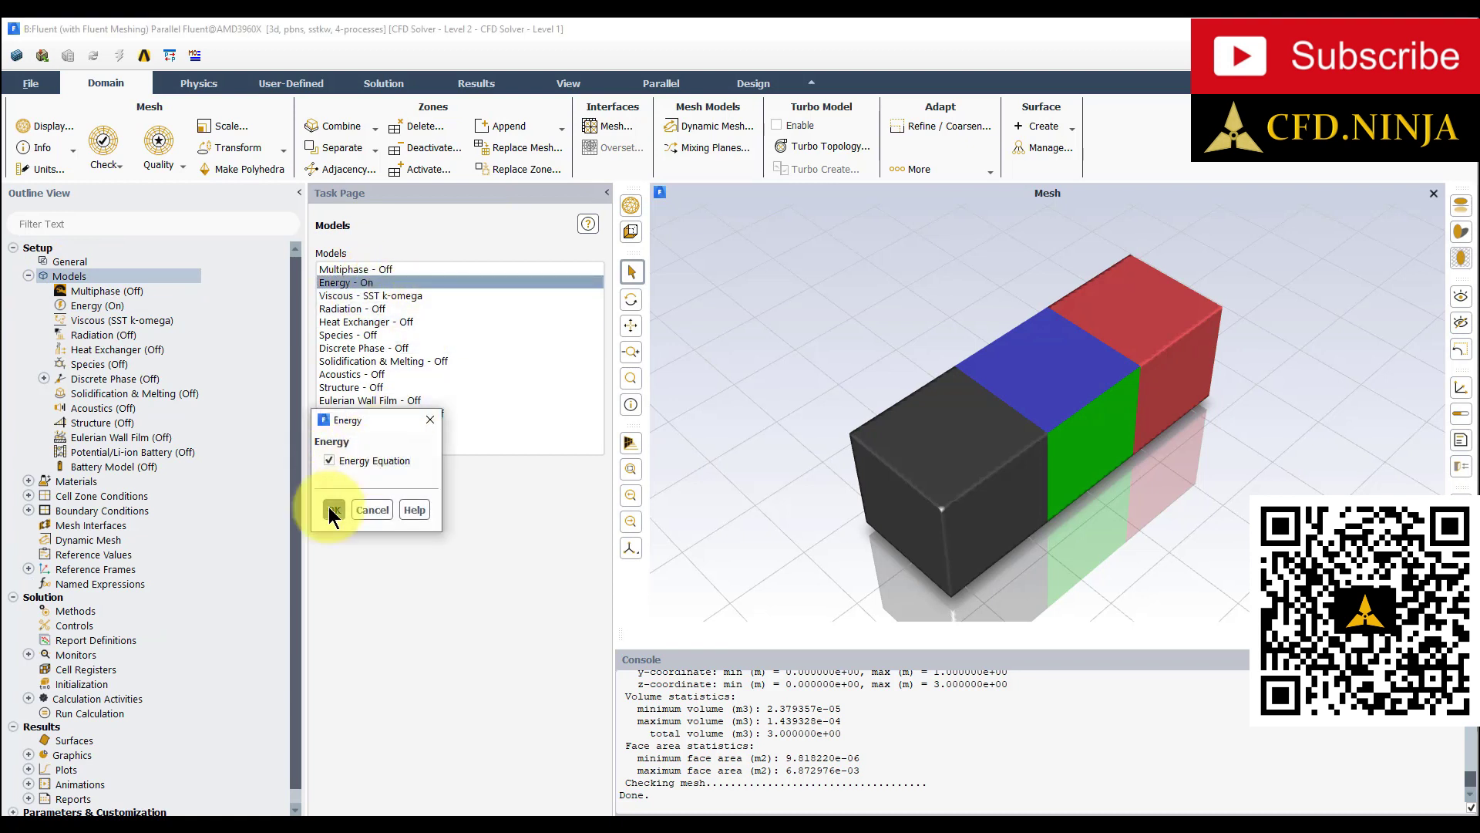
click(29, 276)
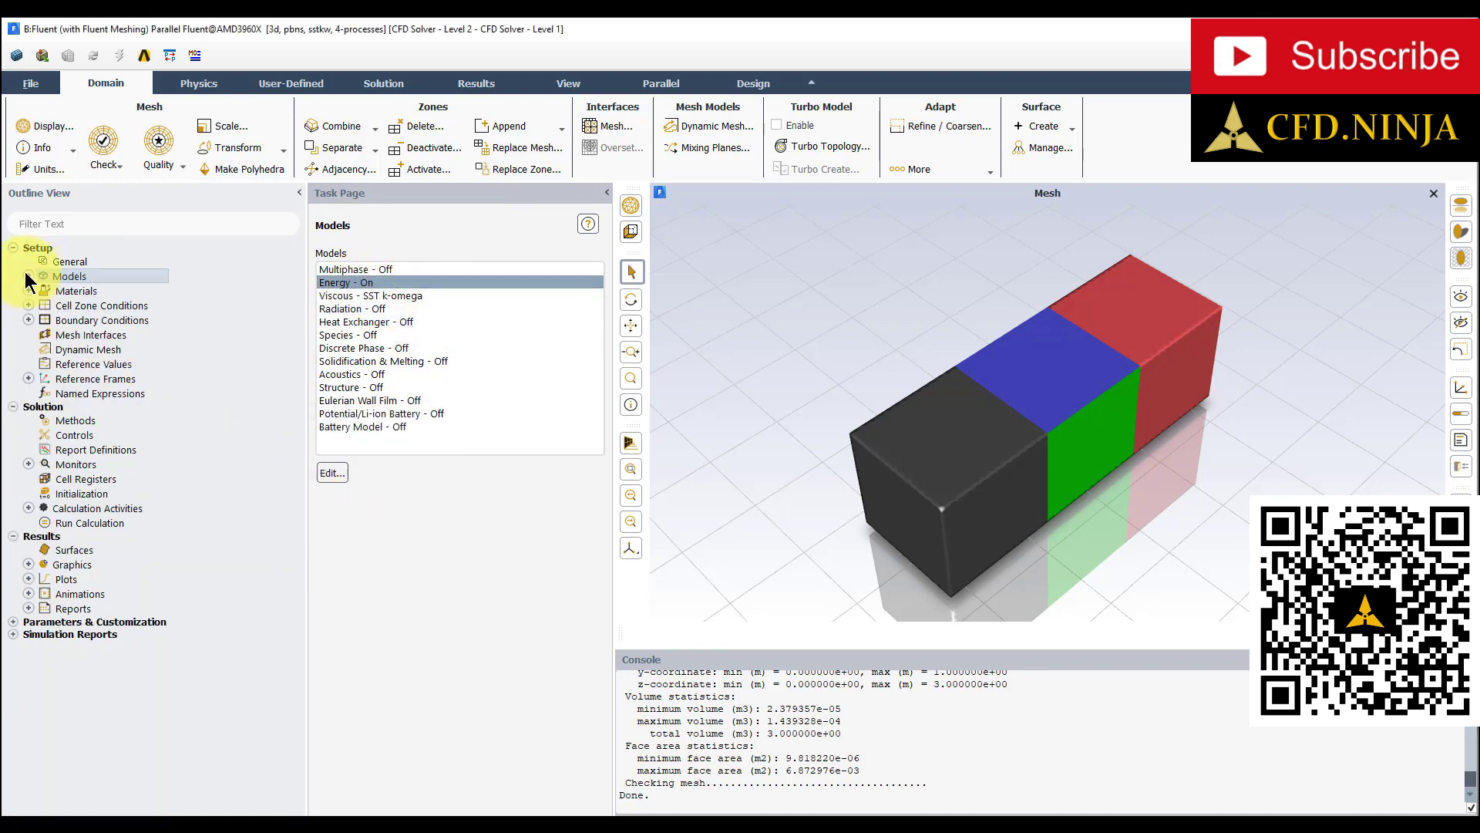
Step: Review the defined fluid and solid materials, including aluminum
double_click(91, 292)
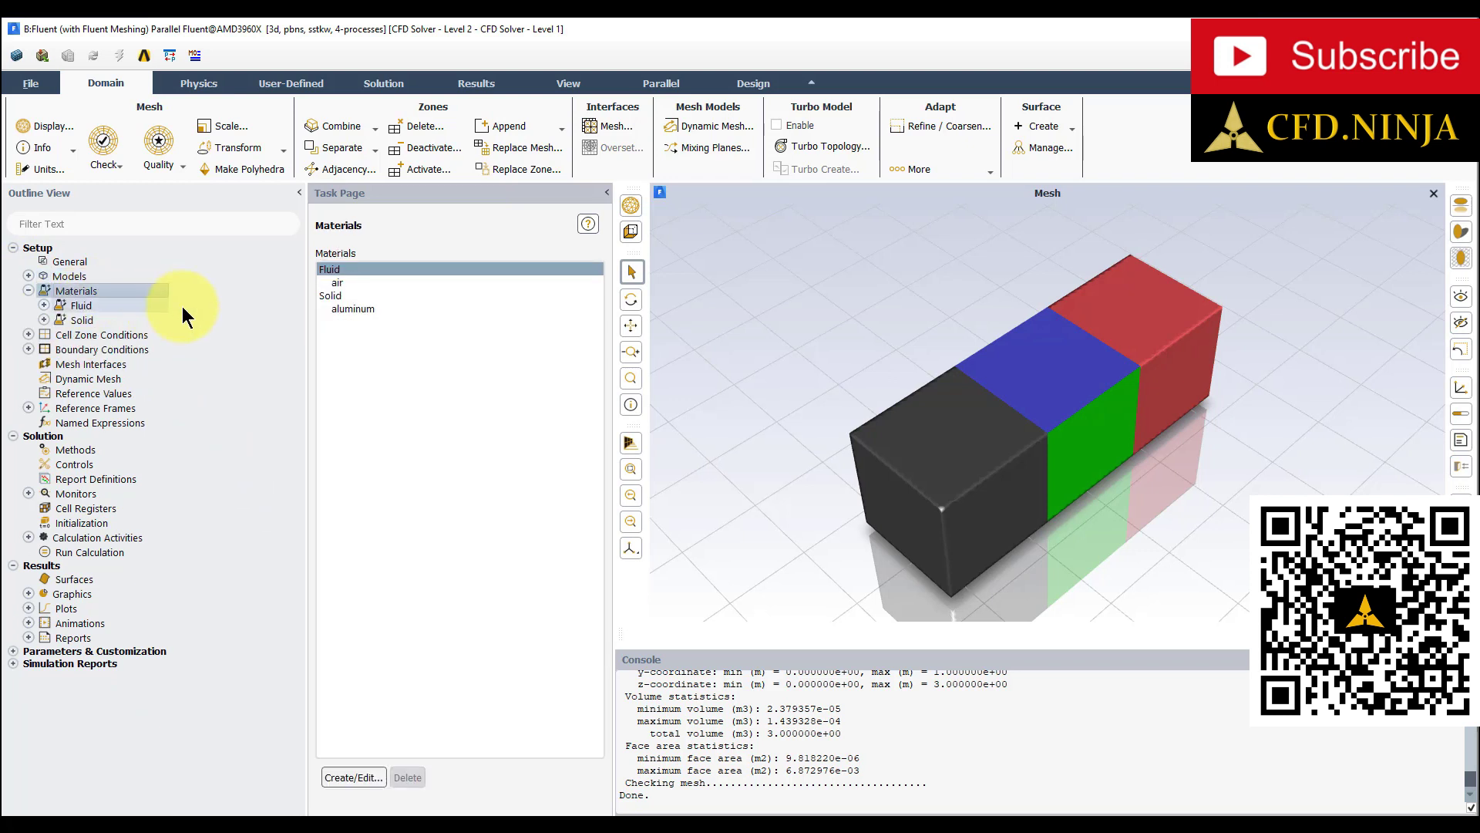
click(372, 310)
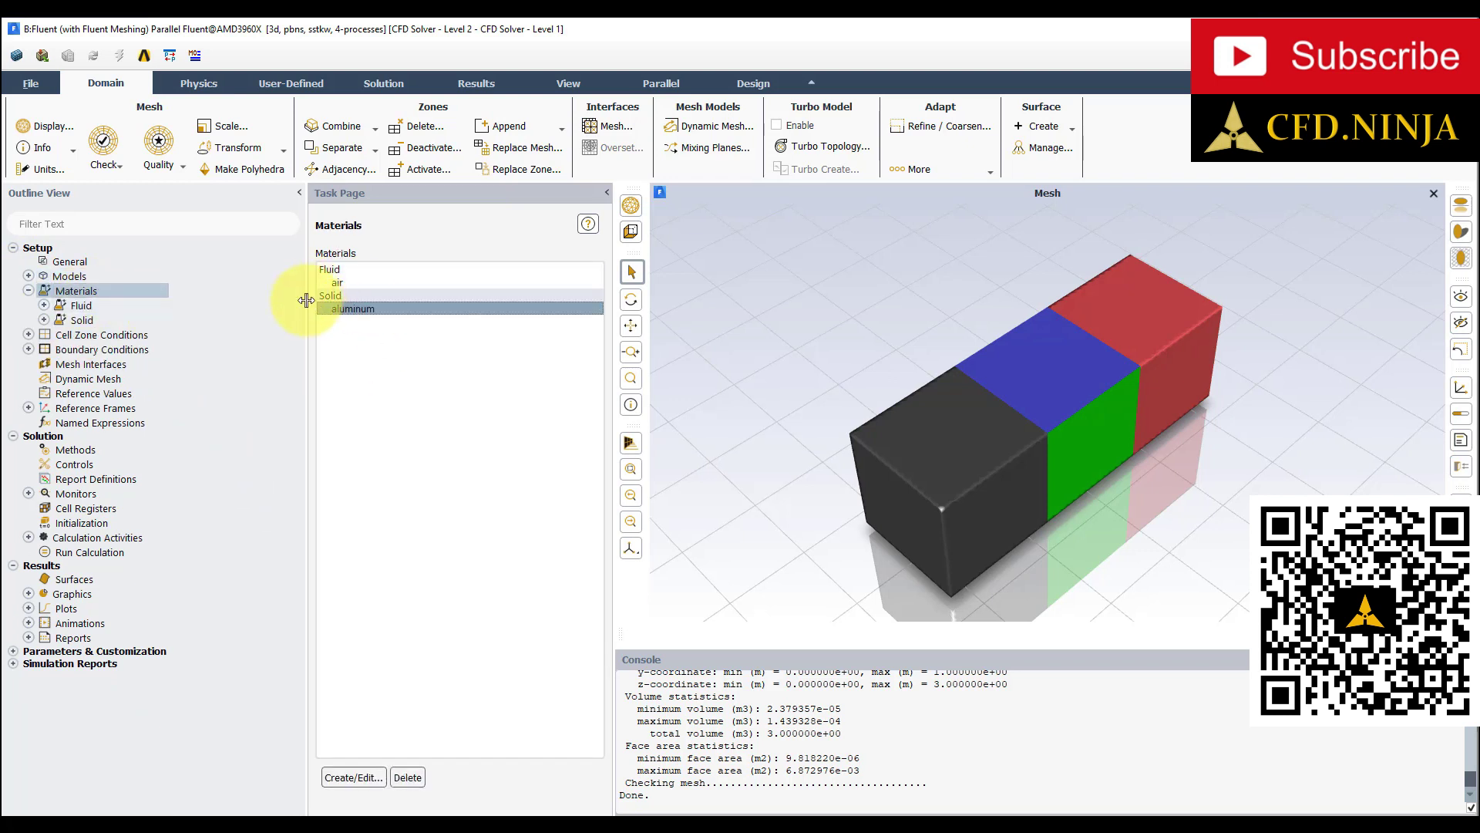
click(28, 290)
Step: Review the cell zone conditions of the three solid zones, checking that the zone solid uses aluminum
double_click(45, 306)
click(330, 281)
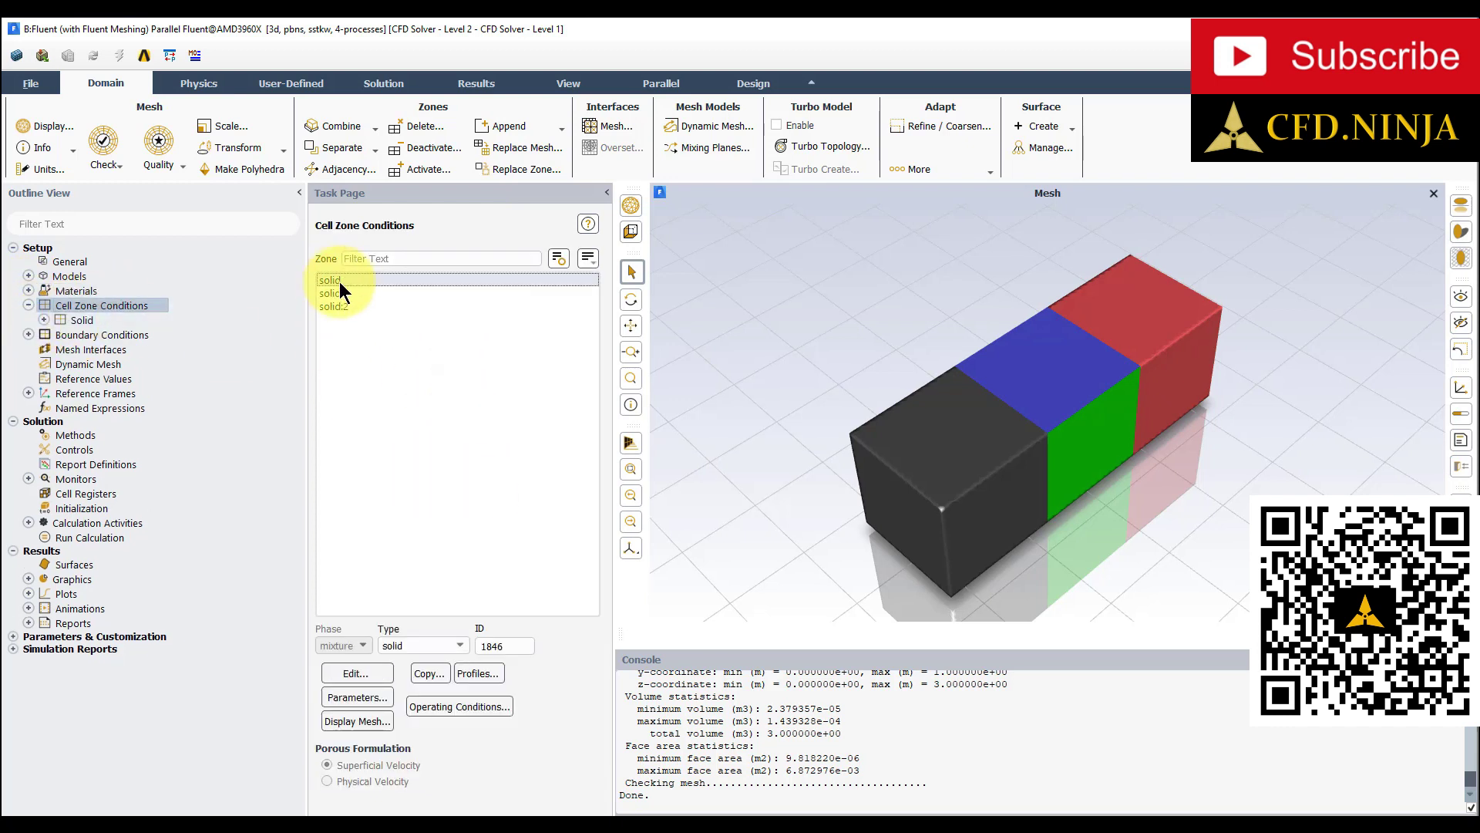
click(355, 675)
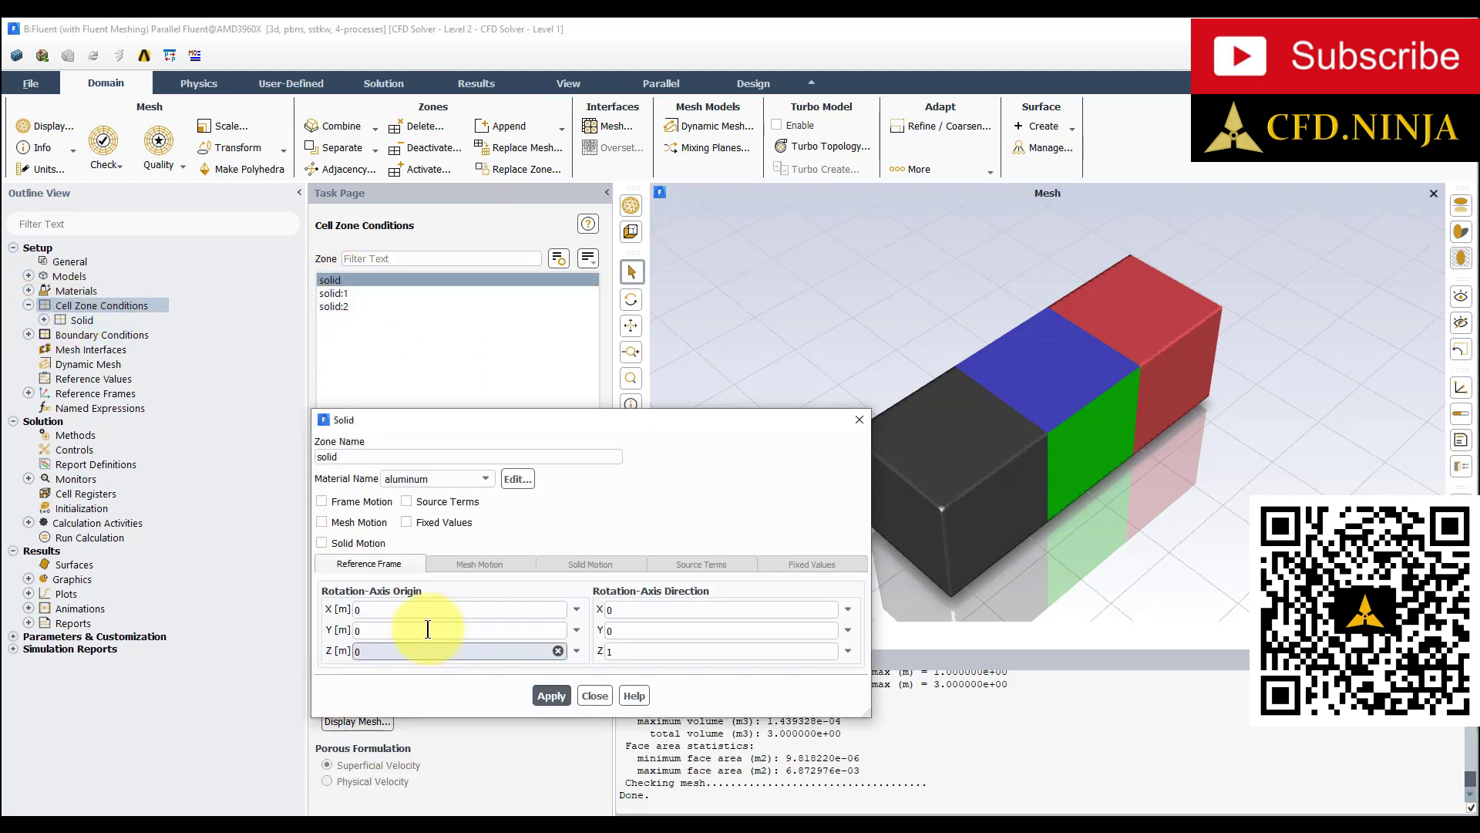
click(416, 479)
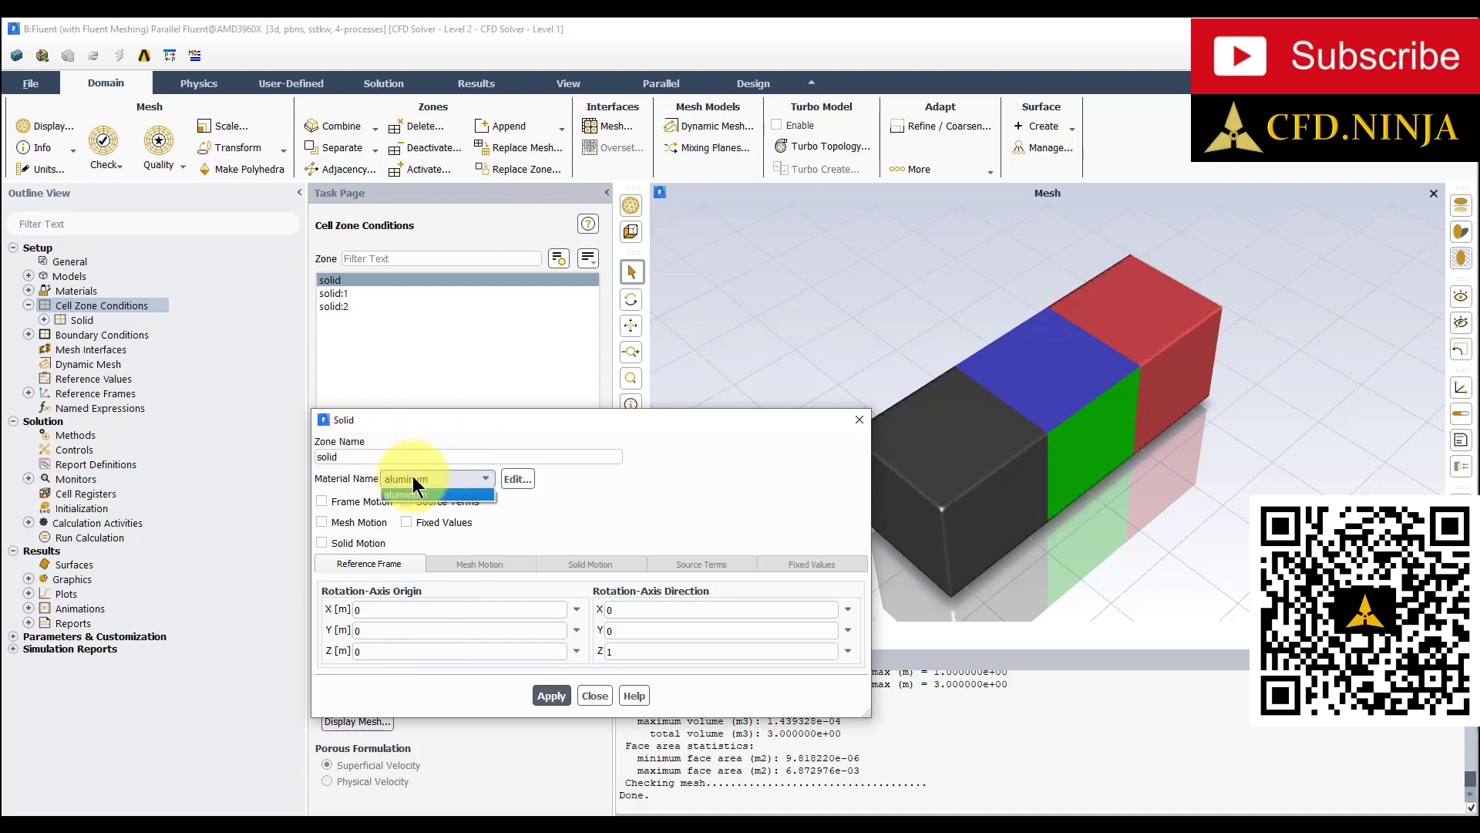
click(408, 494)
click(595, 696)
click(334, 293)
click(337, 306)
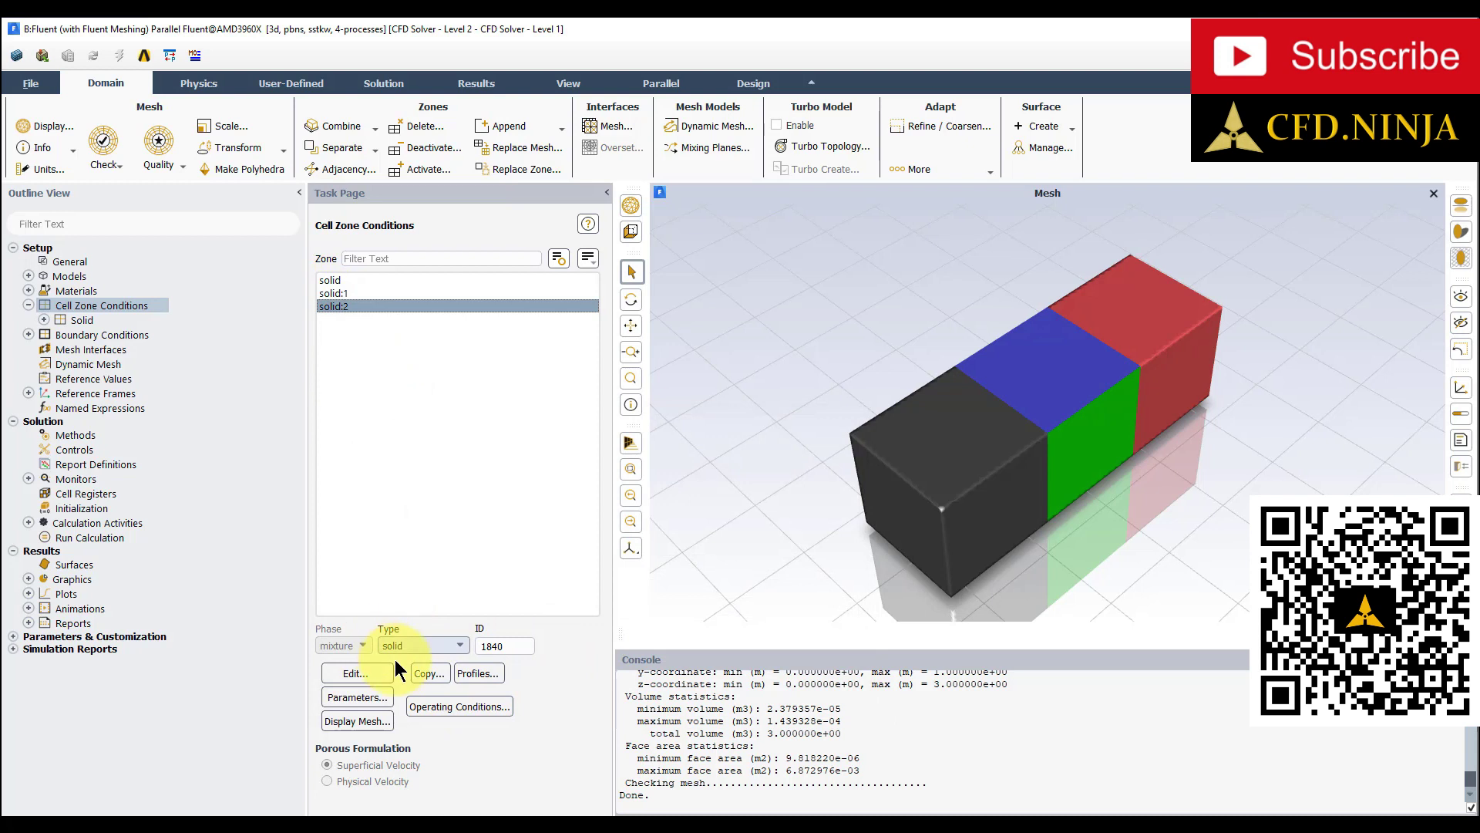
click(26, 305)
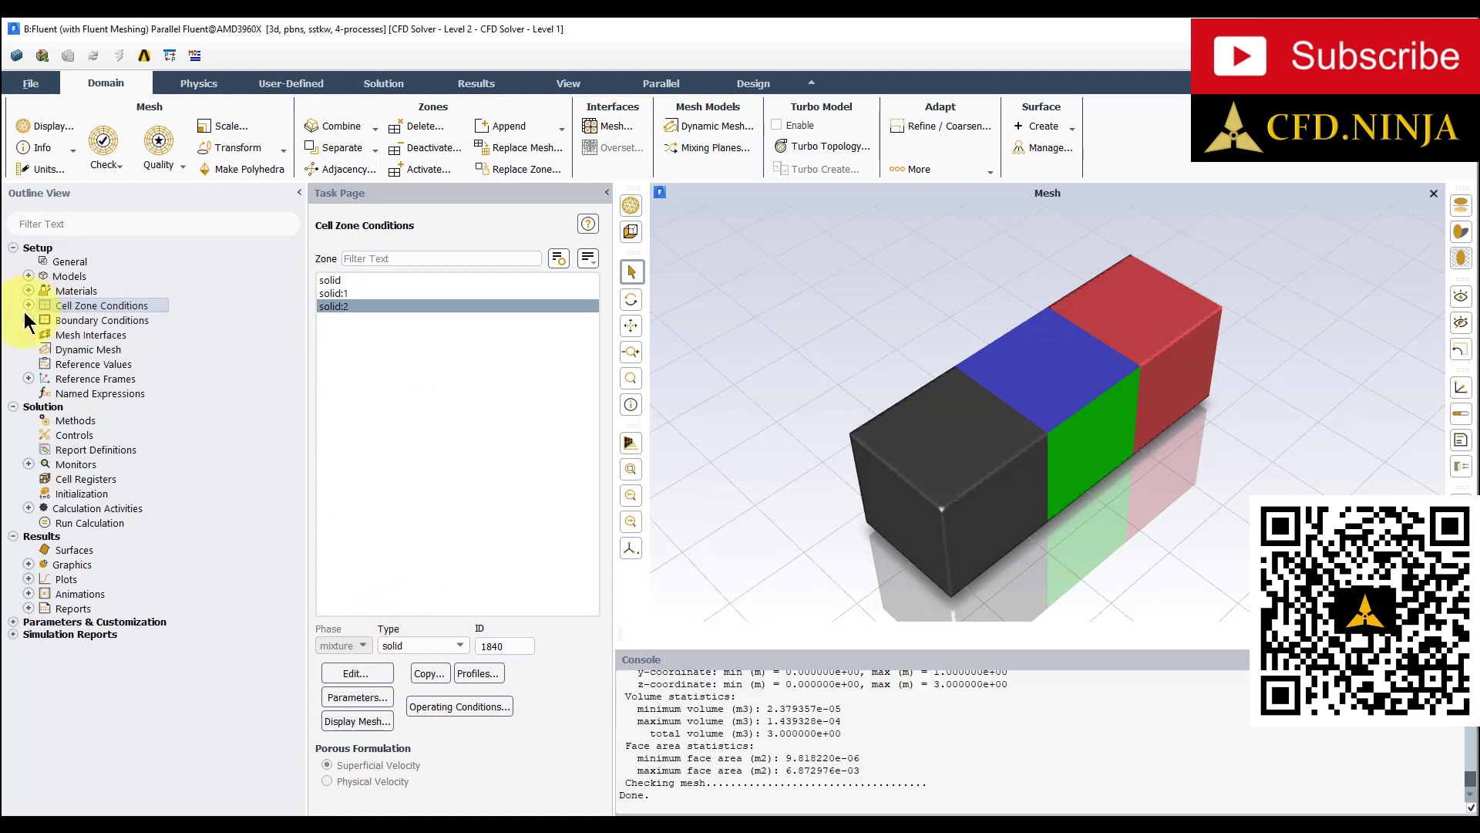
Step: Set the temp1 wall's thermal condition to a fixed temperature of 500 K and apply it
double_click(100, 319)
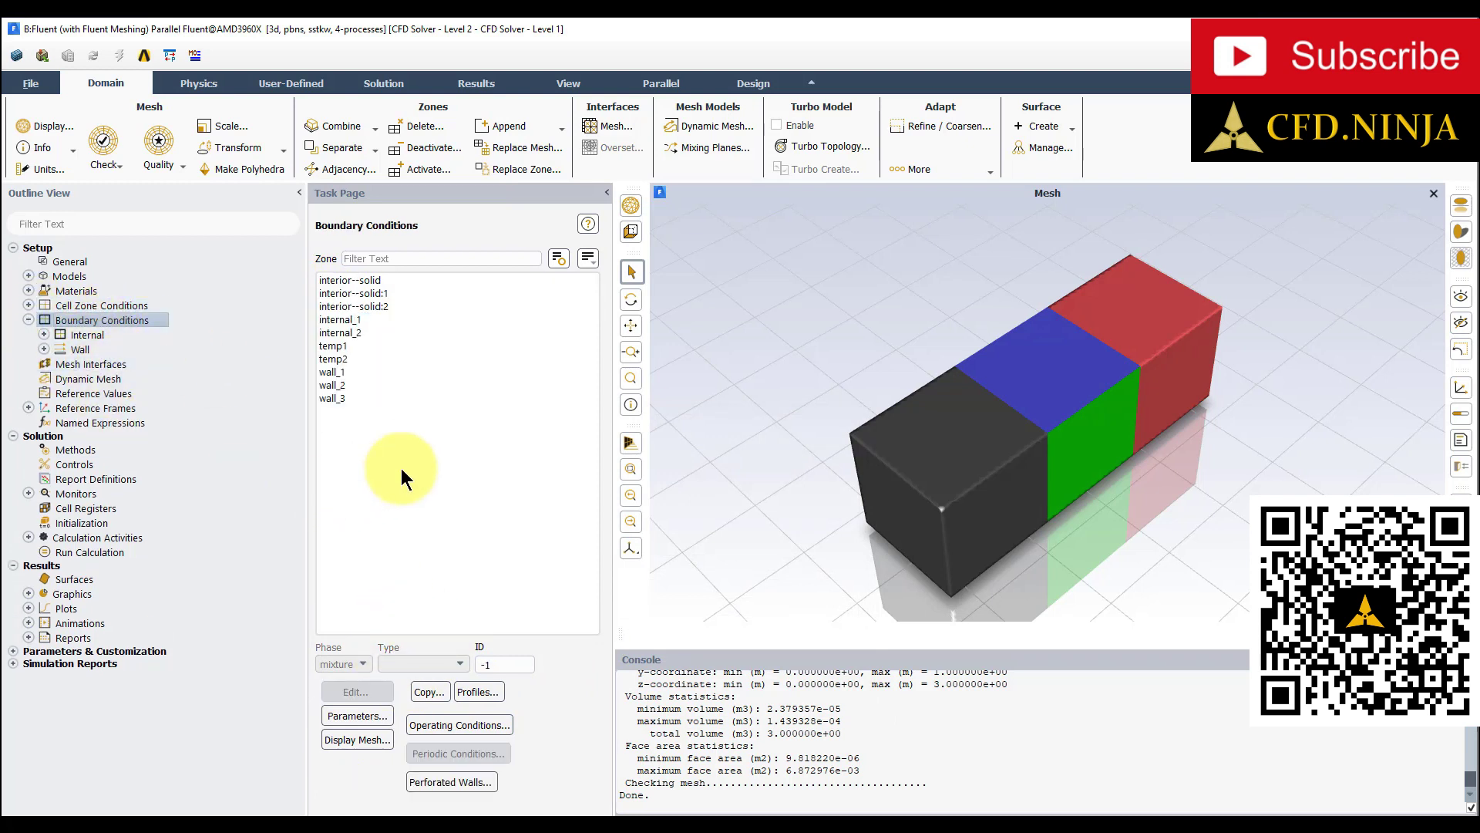
click(354, 346)
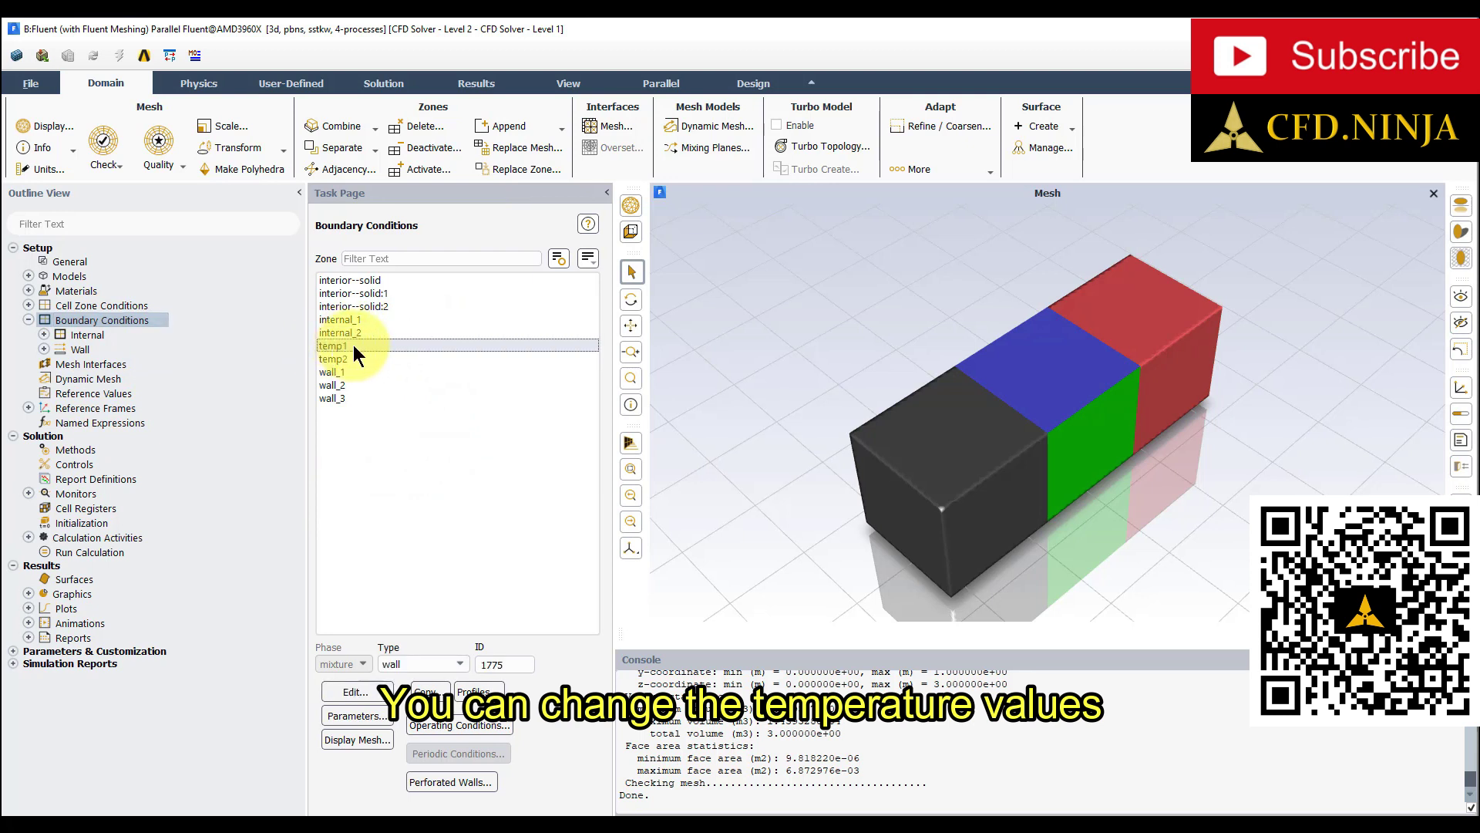
click(353, 692)
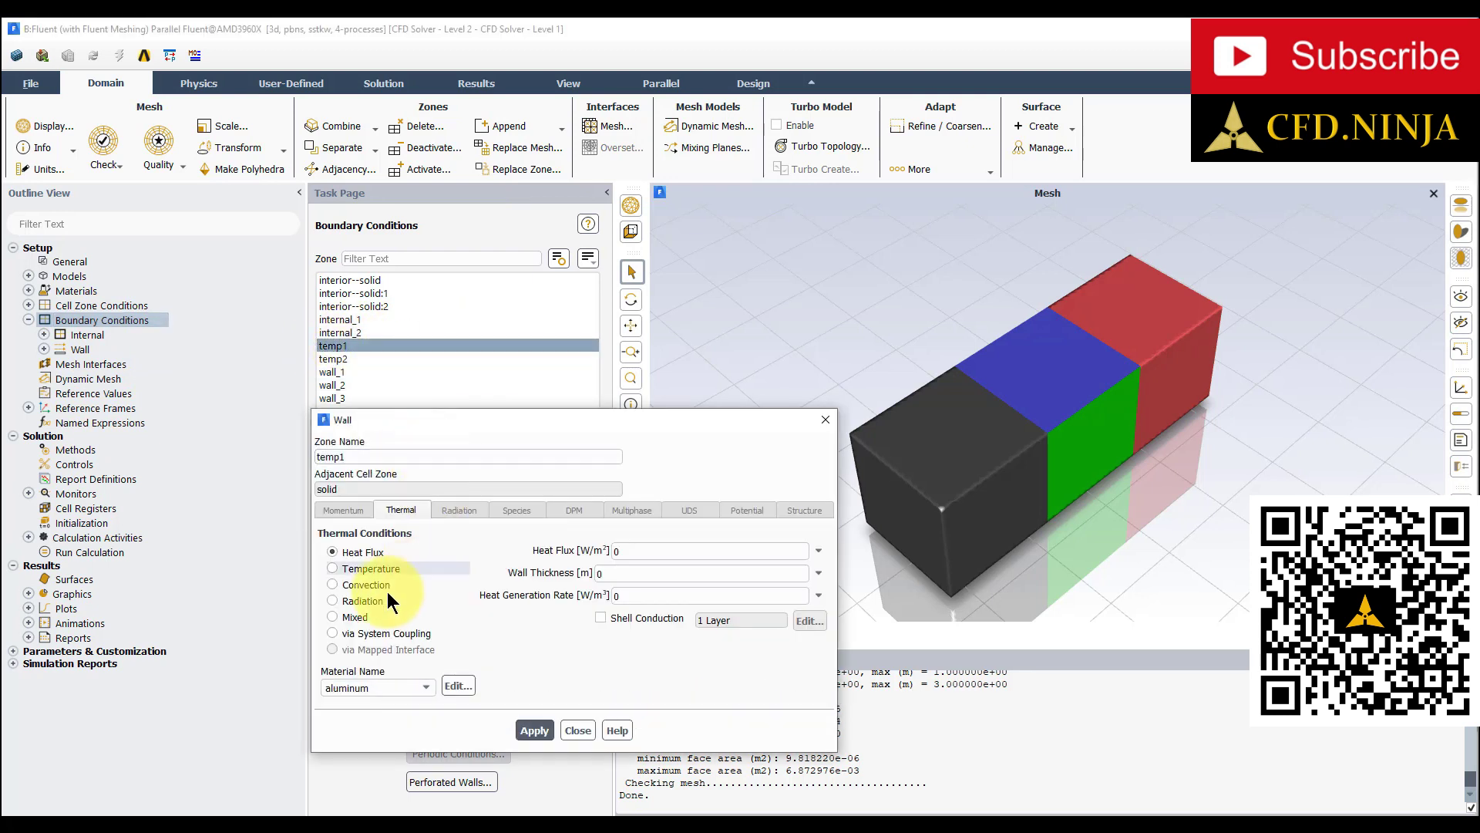
click(350, 571)
double_click(602, 550)
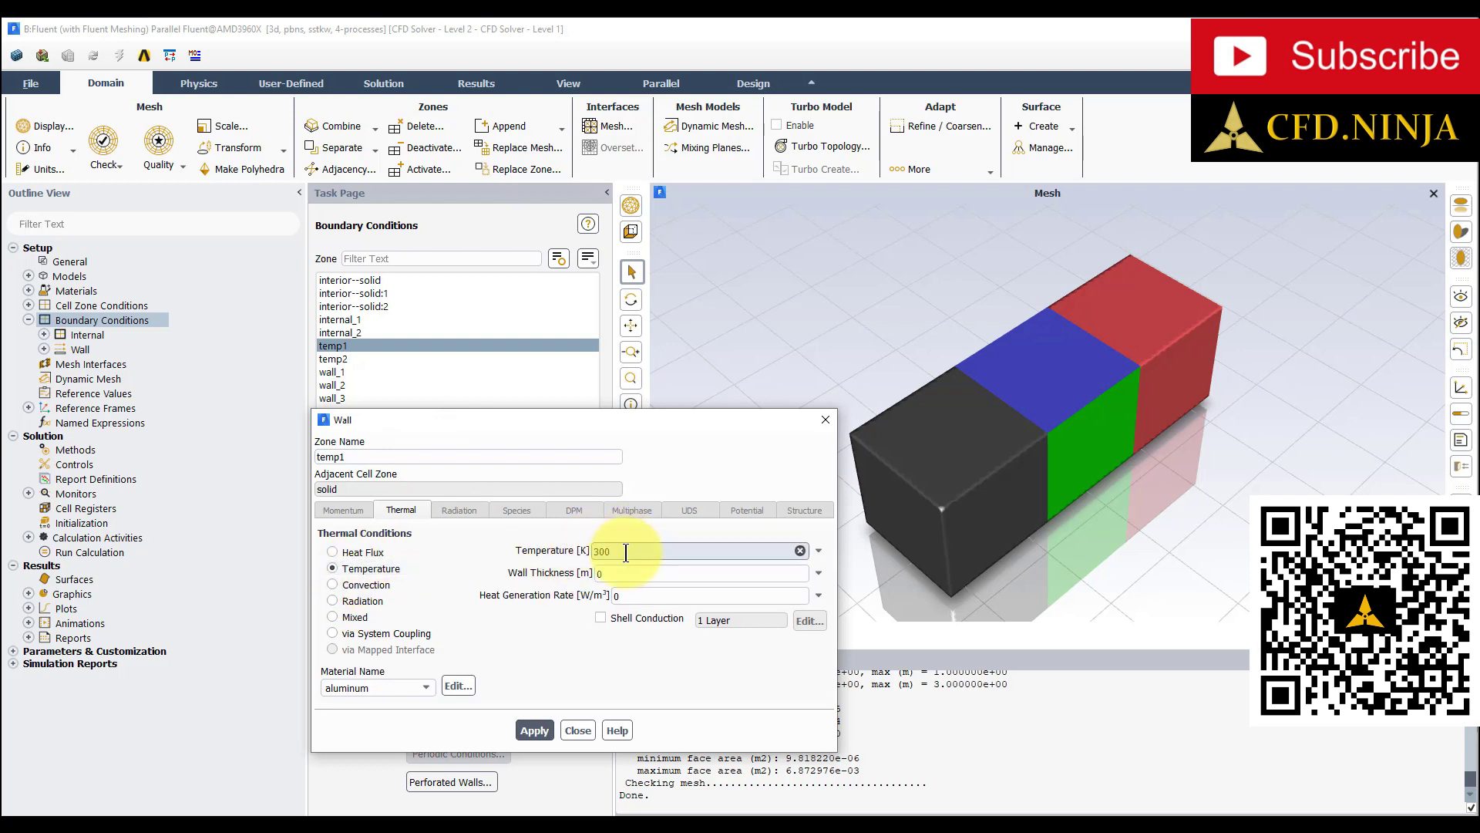
text(500)
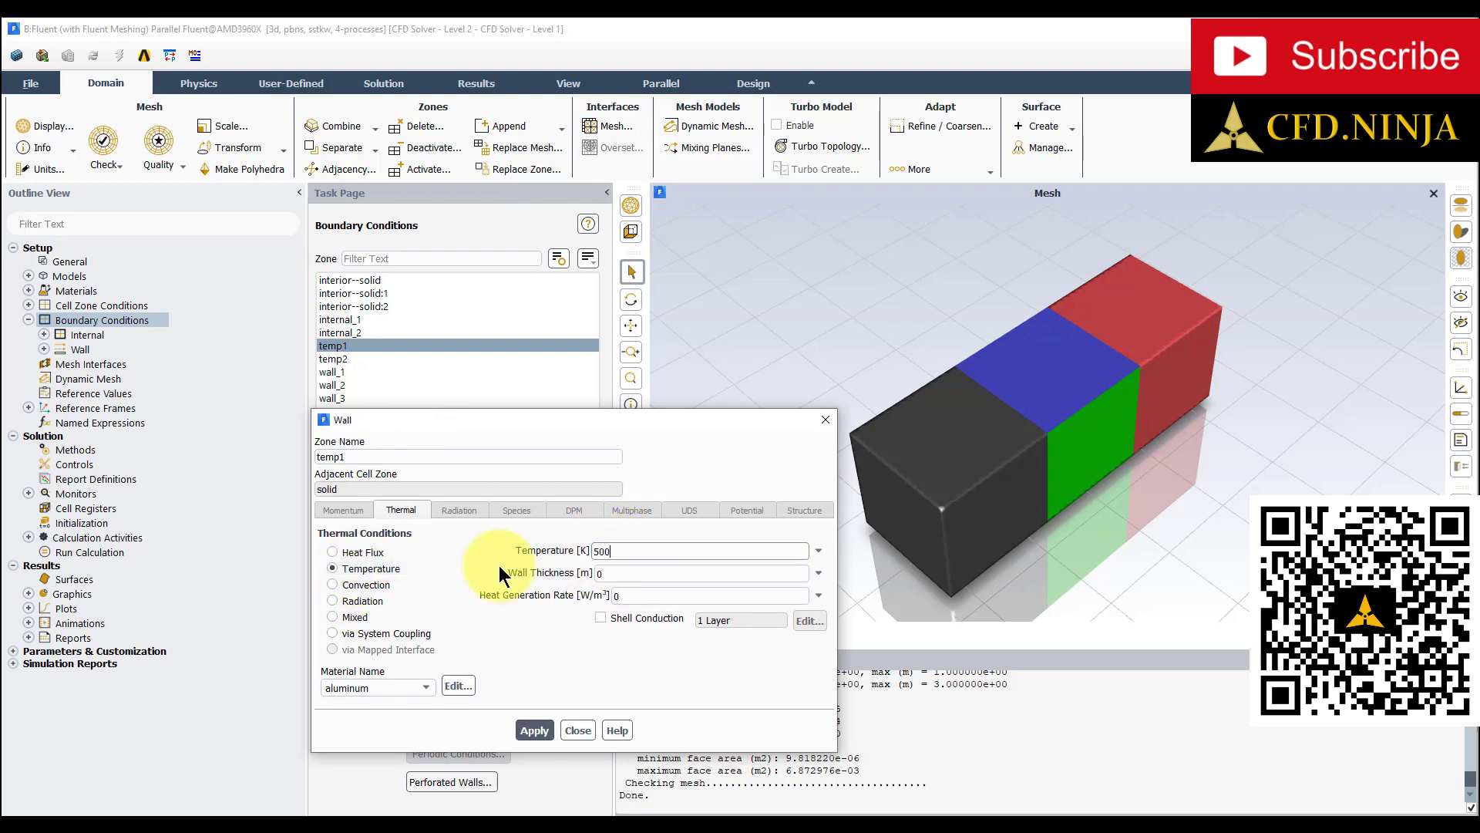
click(539, 729)
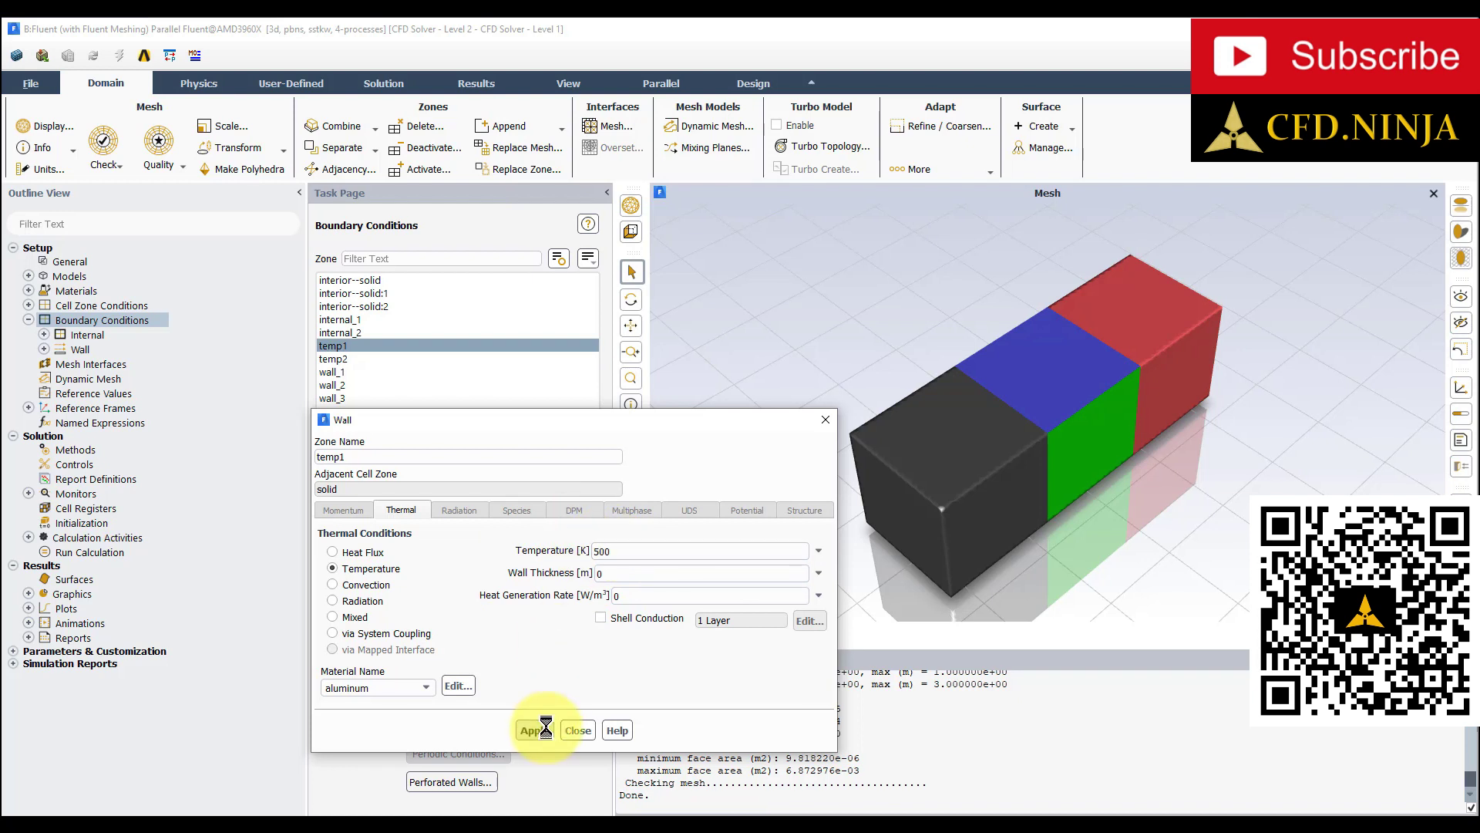
click(578, 730)
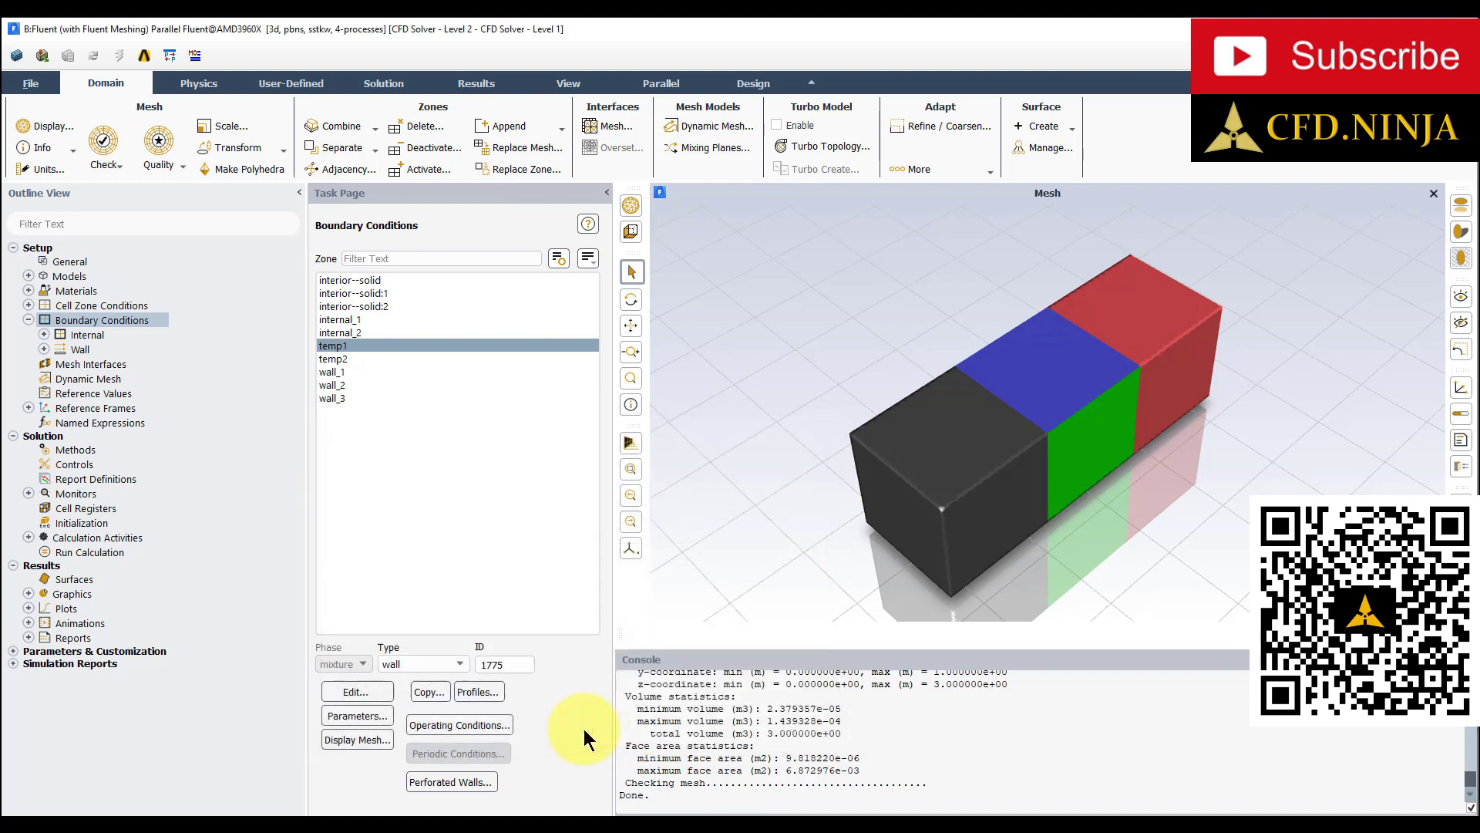
Step: Set the temp2 wall's thermal condition to a fixed temperature of 600 K and apply it
click(345, 358)
click(368, 691)
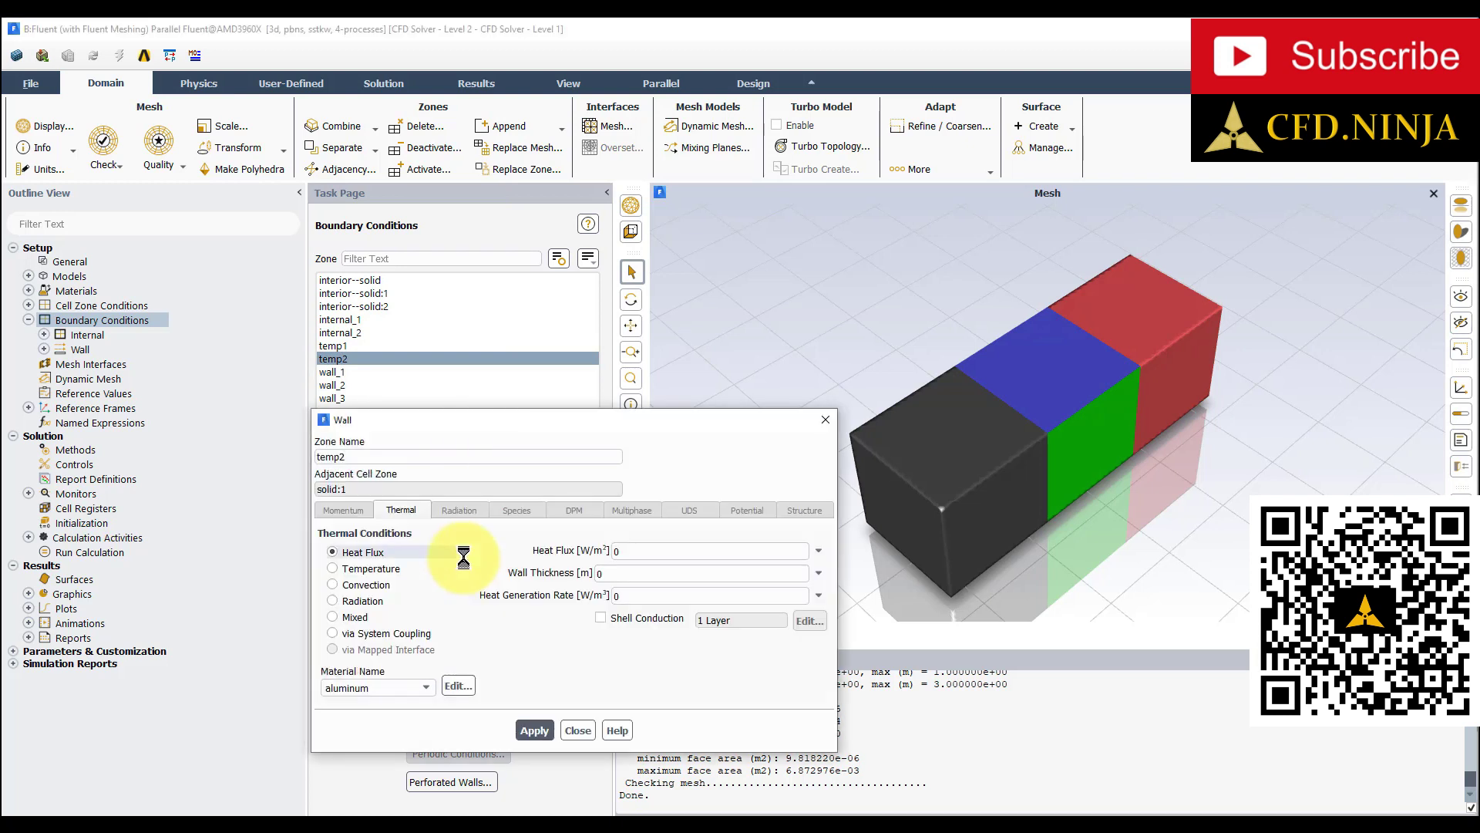
double_click(609, 550)
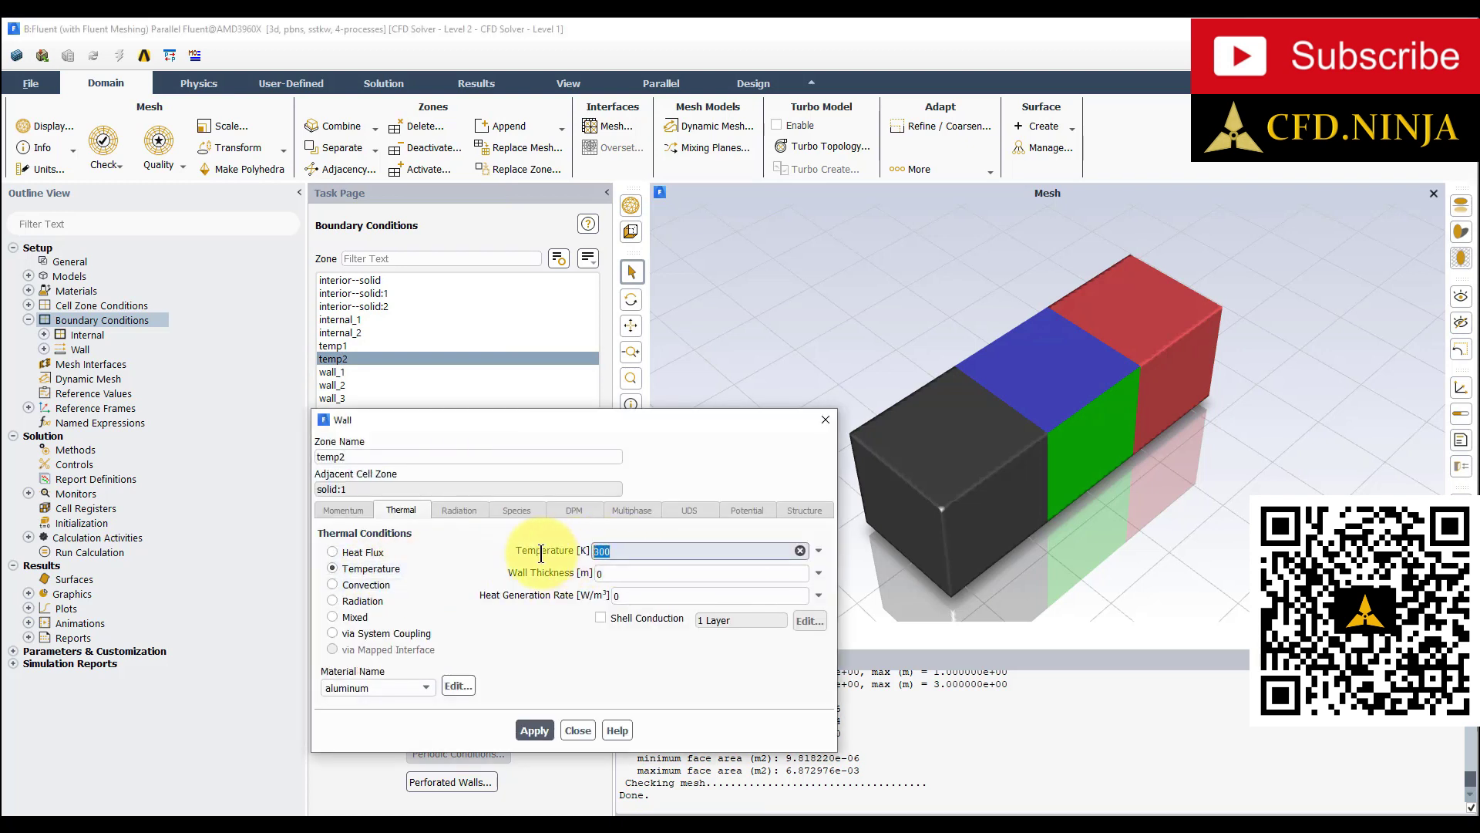
text(600)
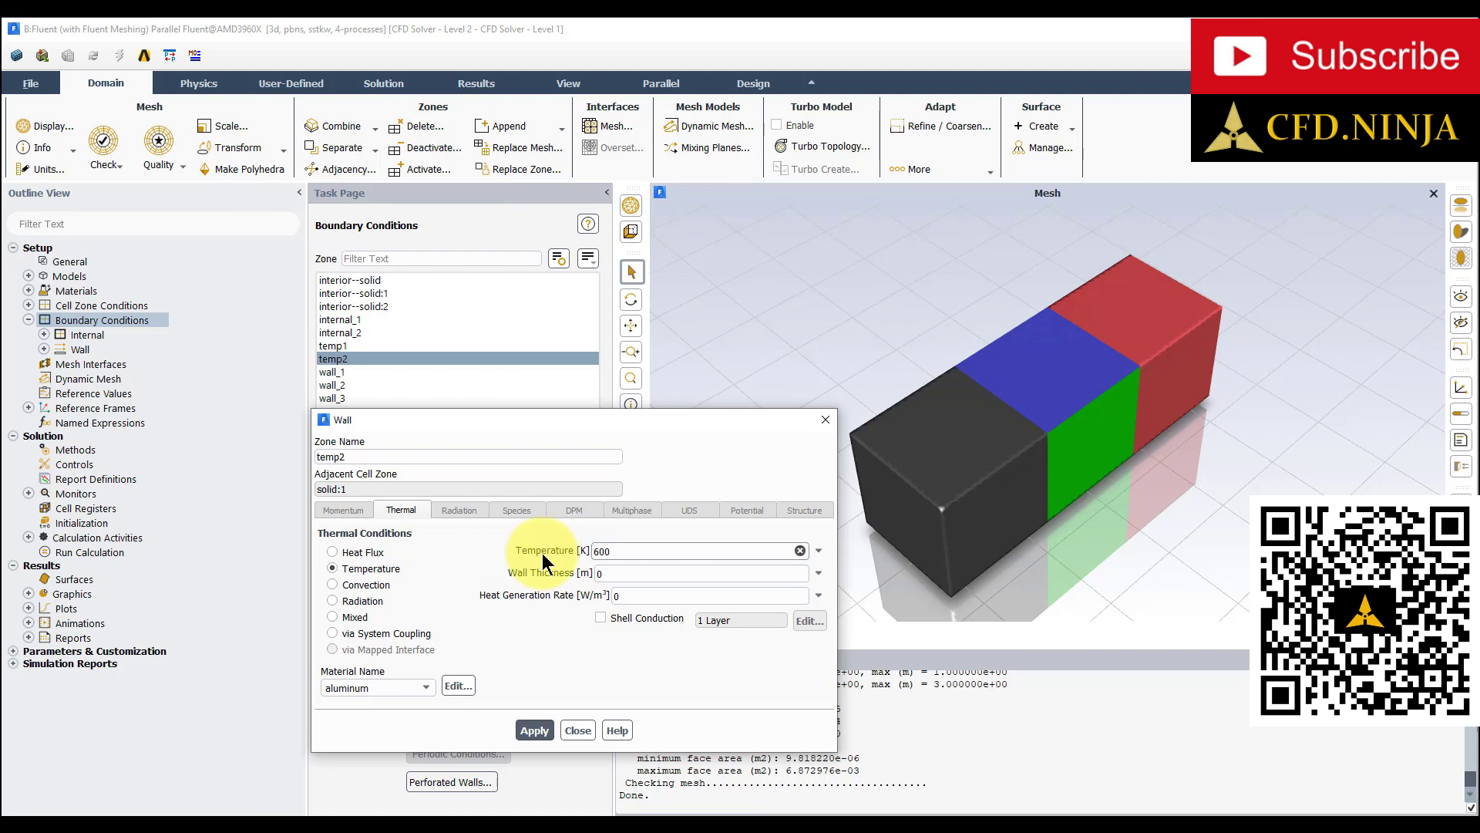
click(534, 729)
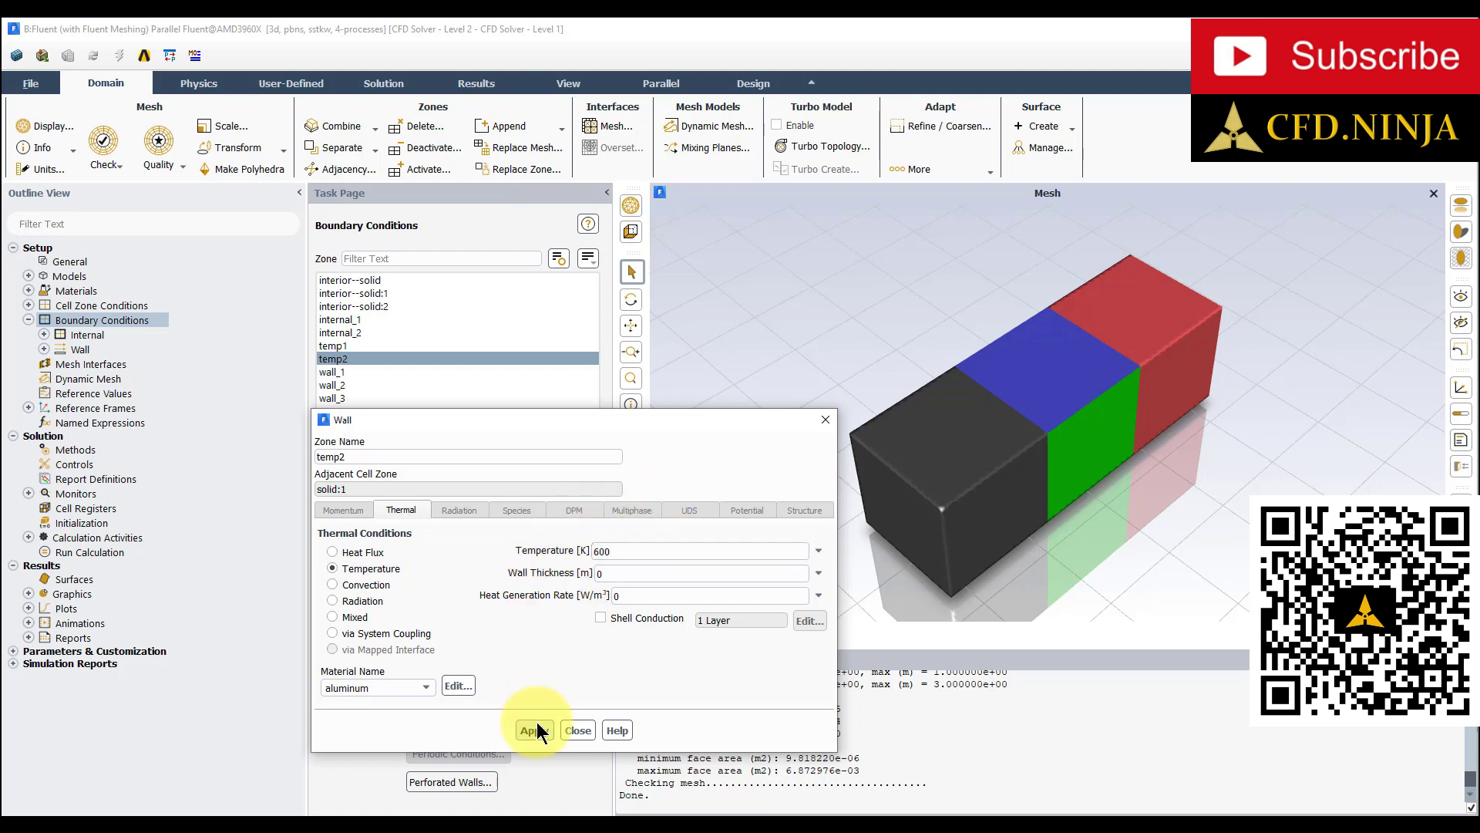
click(578, 730)
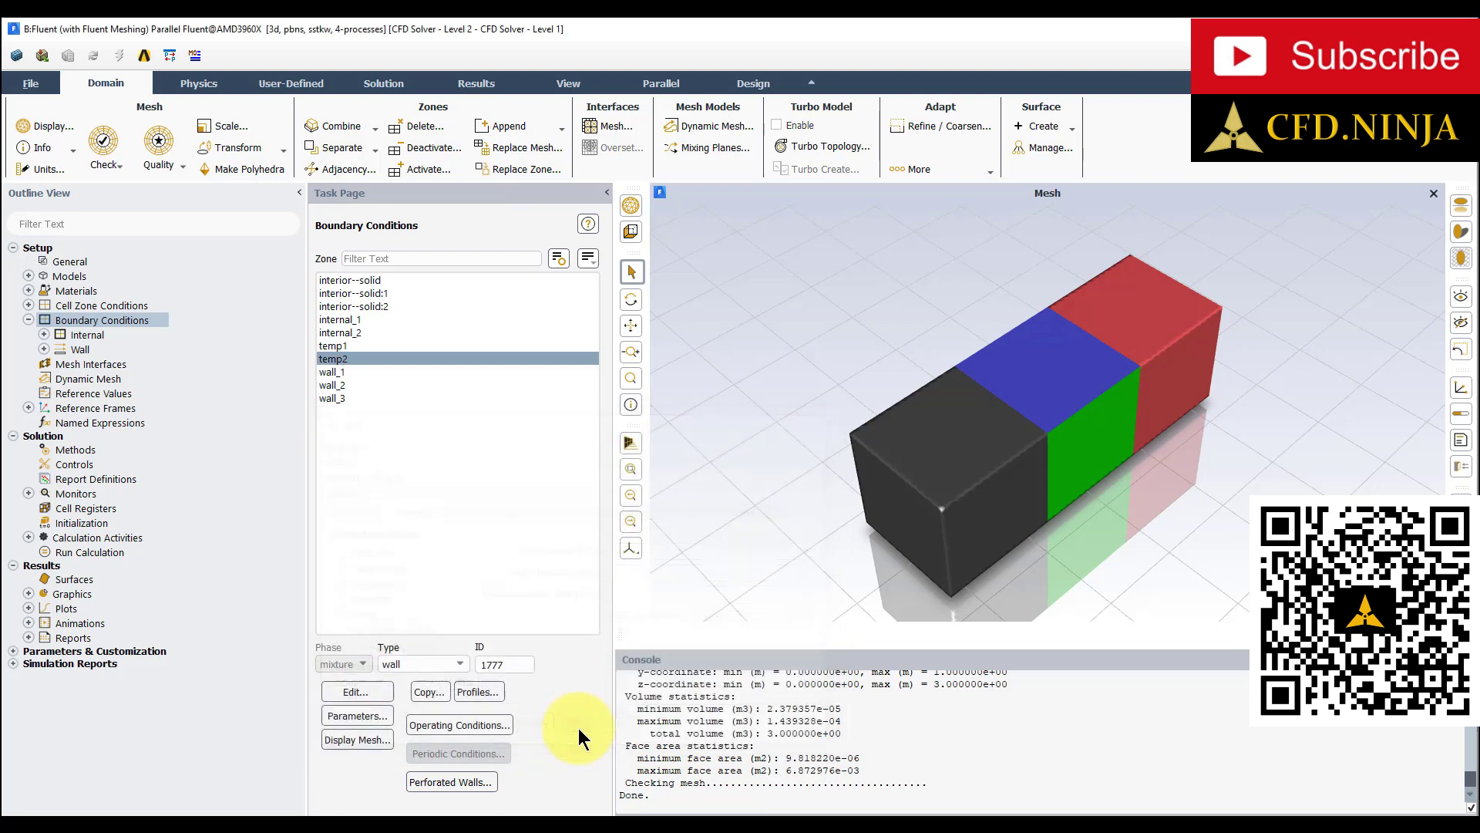
Step: Set the wall_1 boundary's thermal condition to a fixed temperature of 300 K and apply it
click(335, 371)
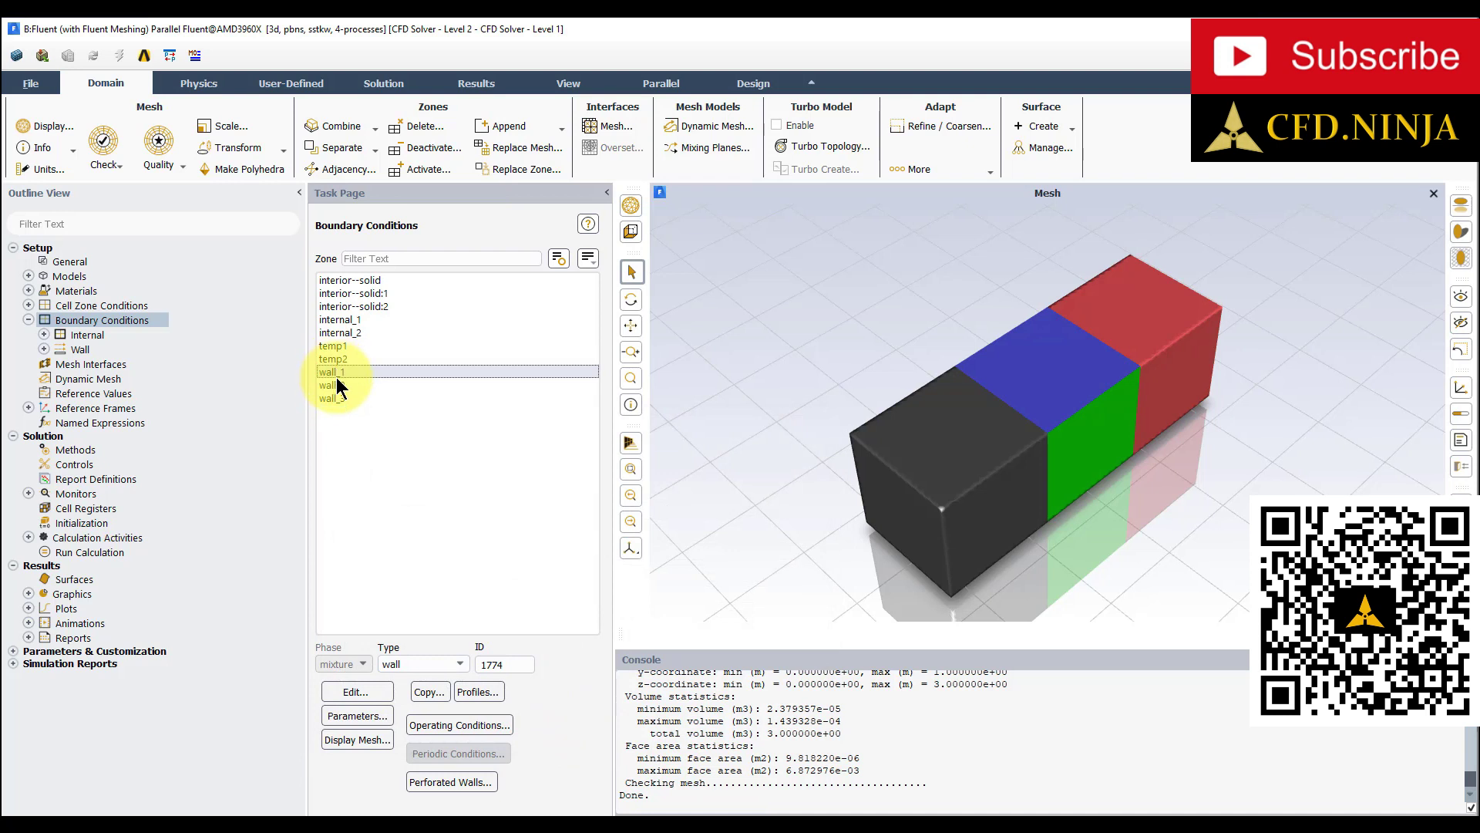
click(365, 683)
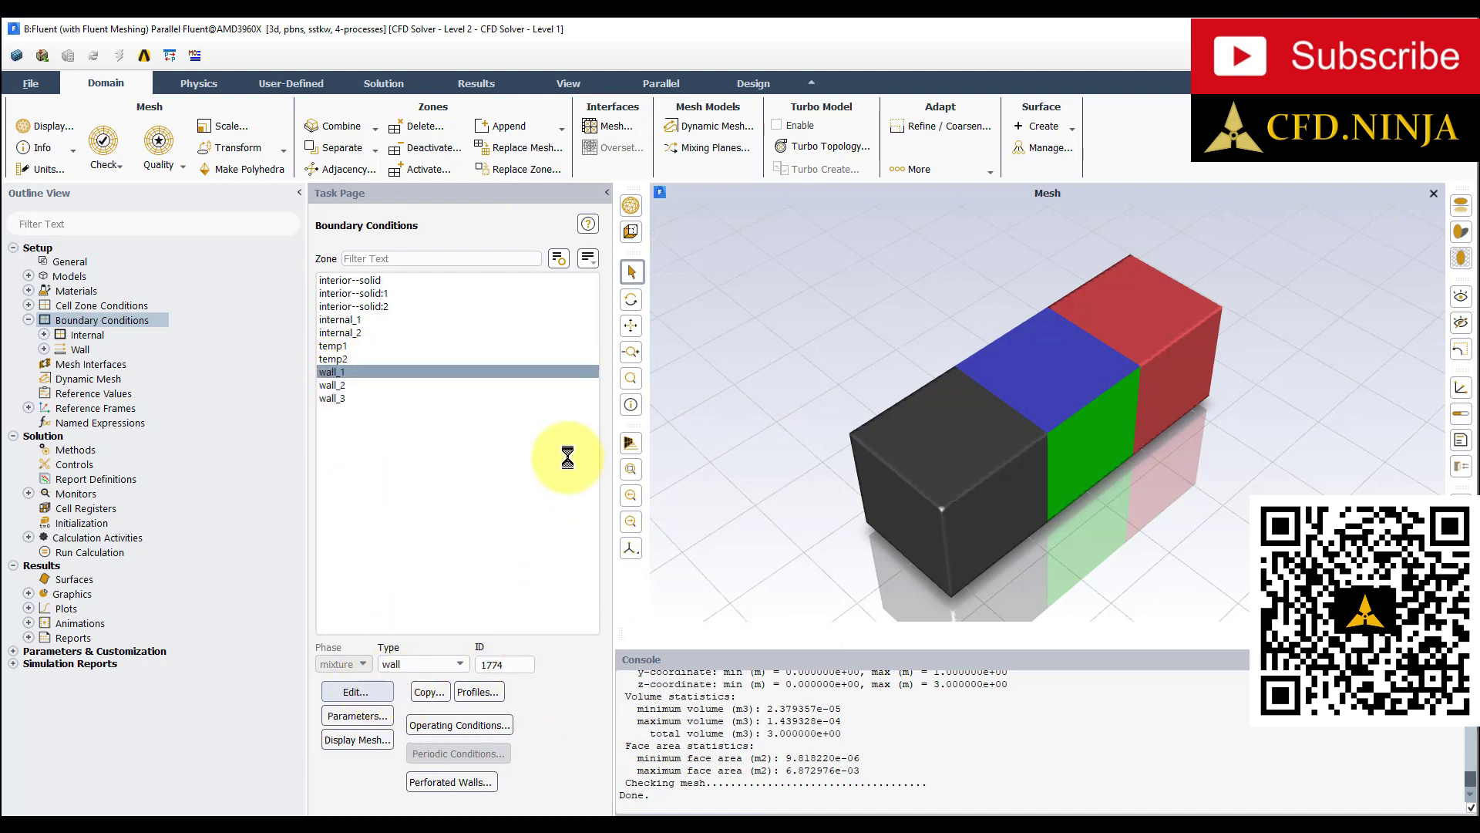
click(367, 568)
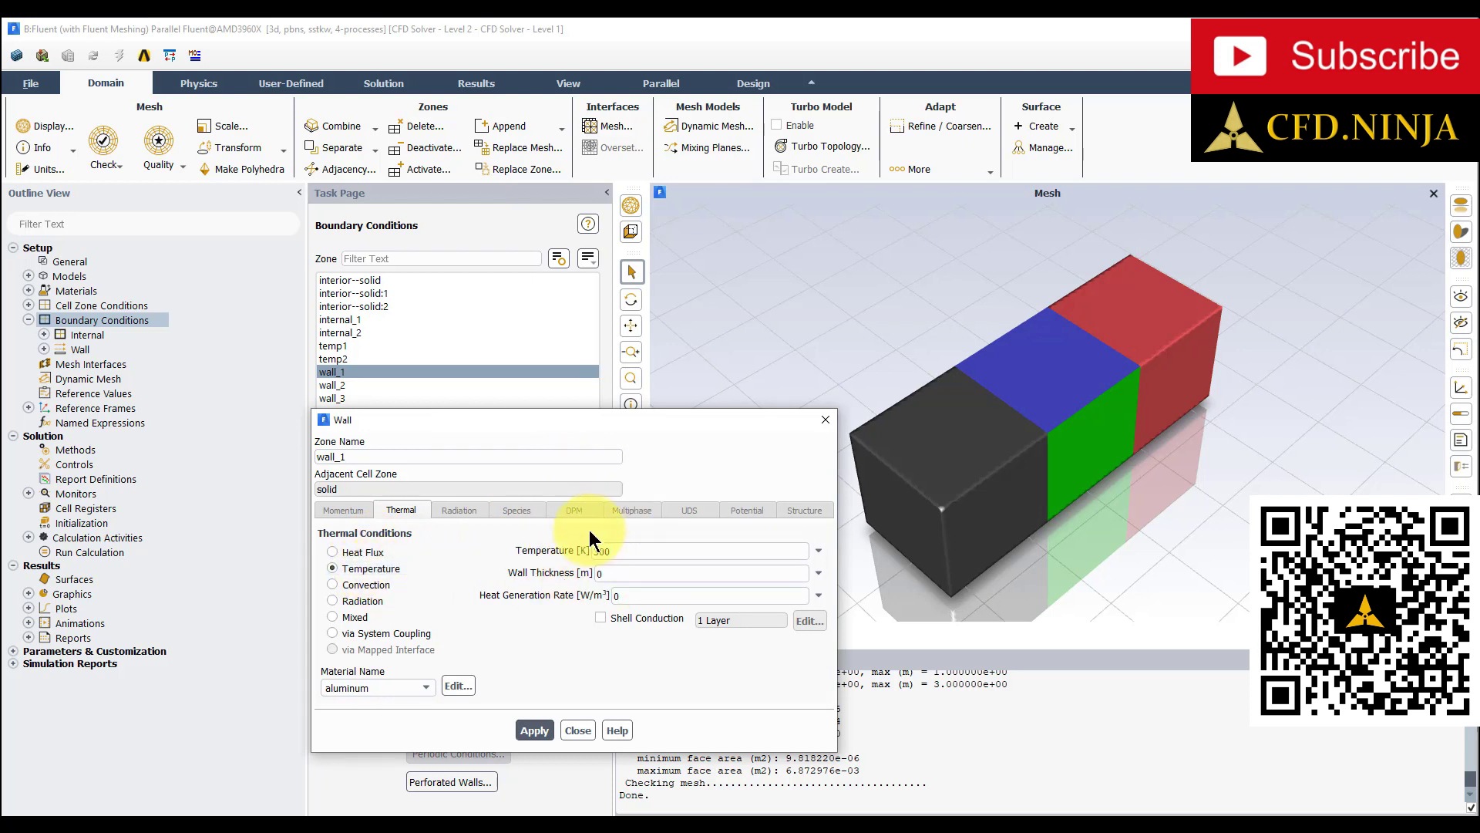
click(578, 729)
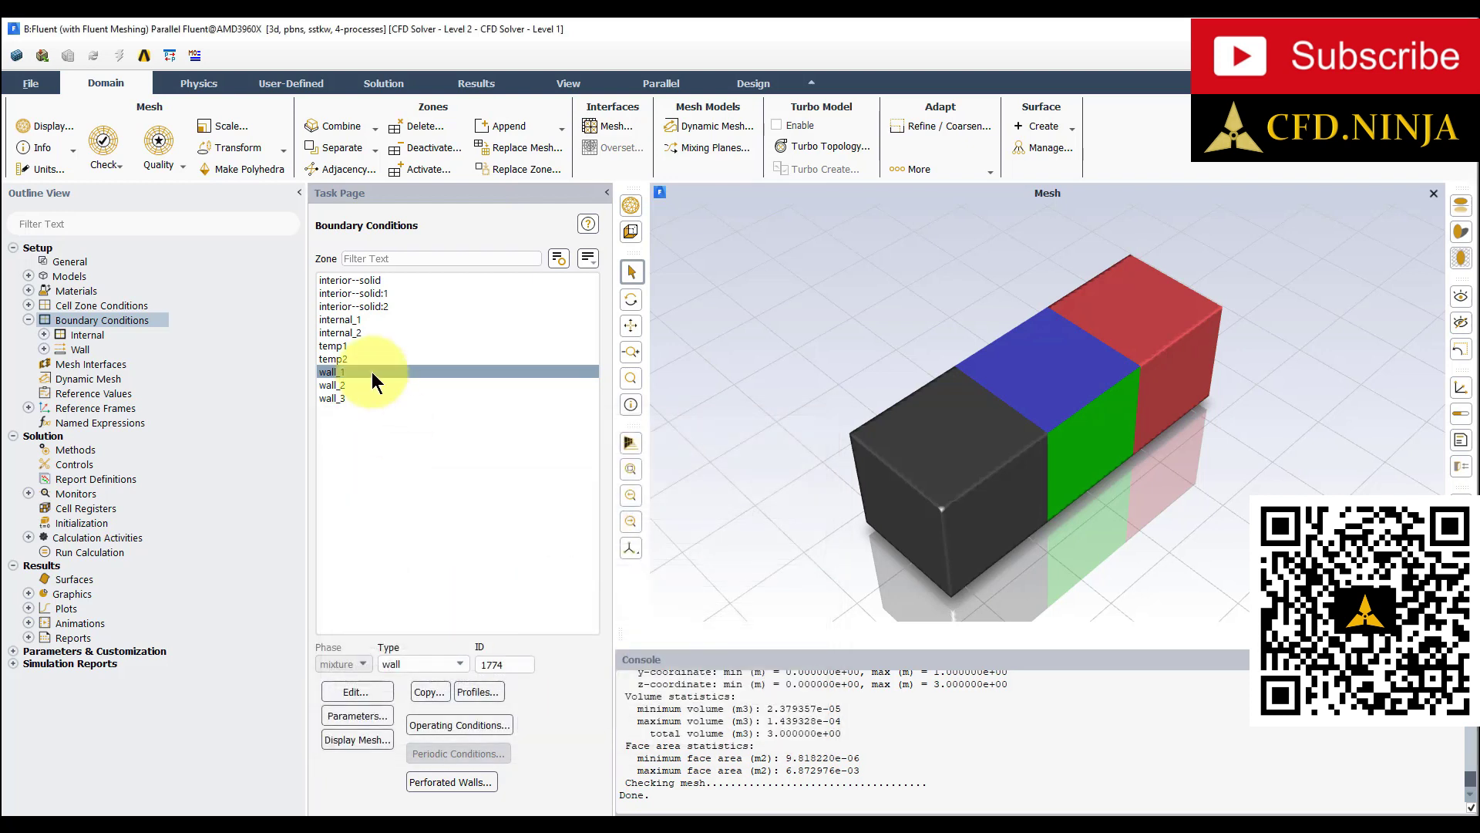
Step: Set the thermal conditions of wall_2 and wall_3 to a fixed temperature of 300 K and apply them
click(340, 385)
click(339, 691)
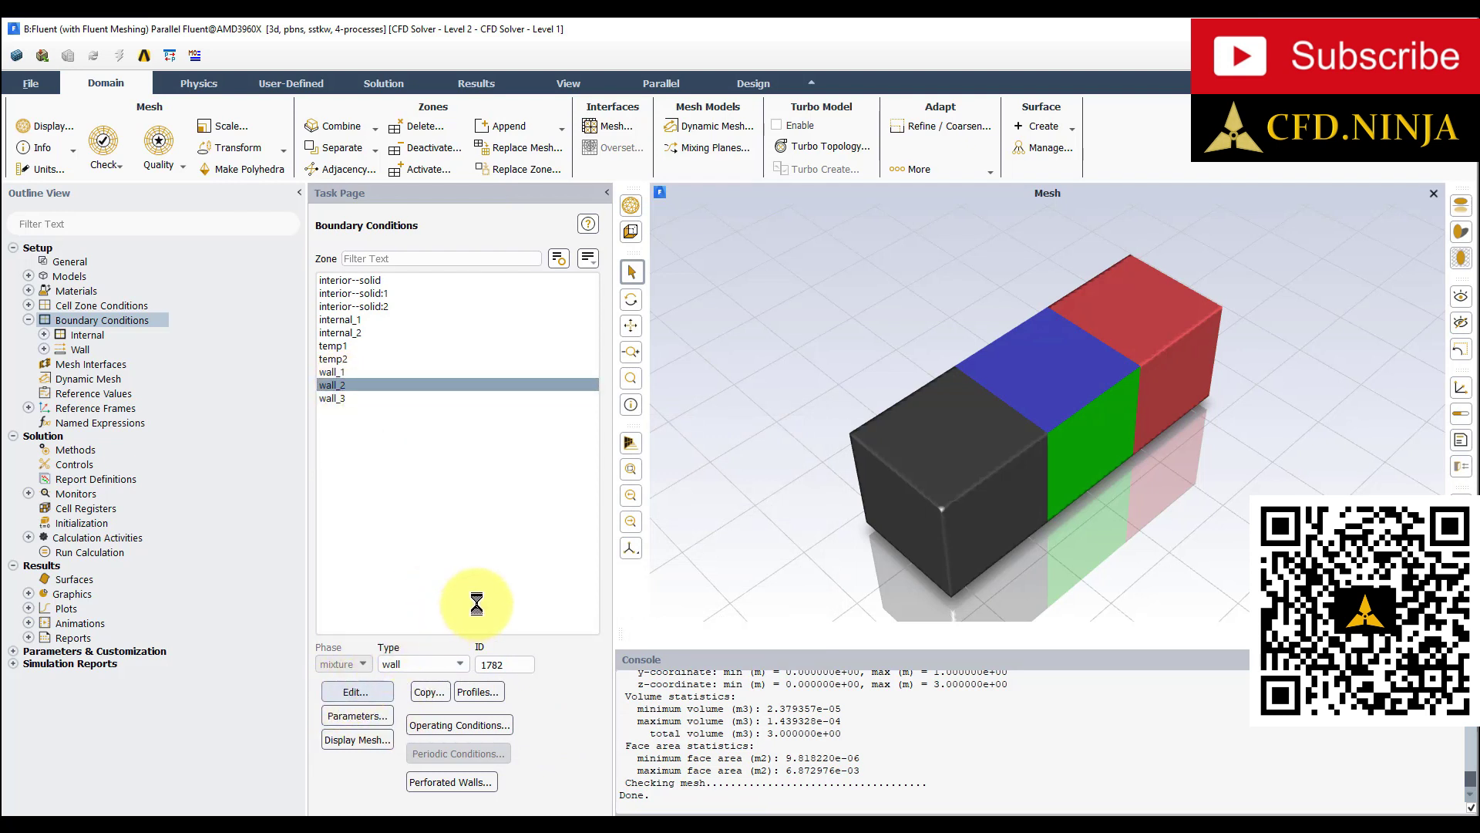
click(384, 568)
click(537, 729)
click(584, 729)
click(343, 399)
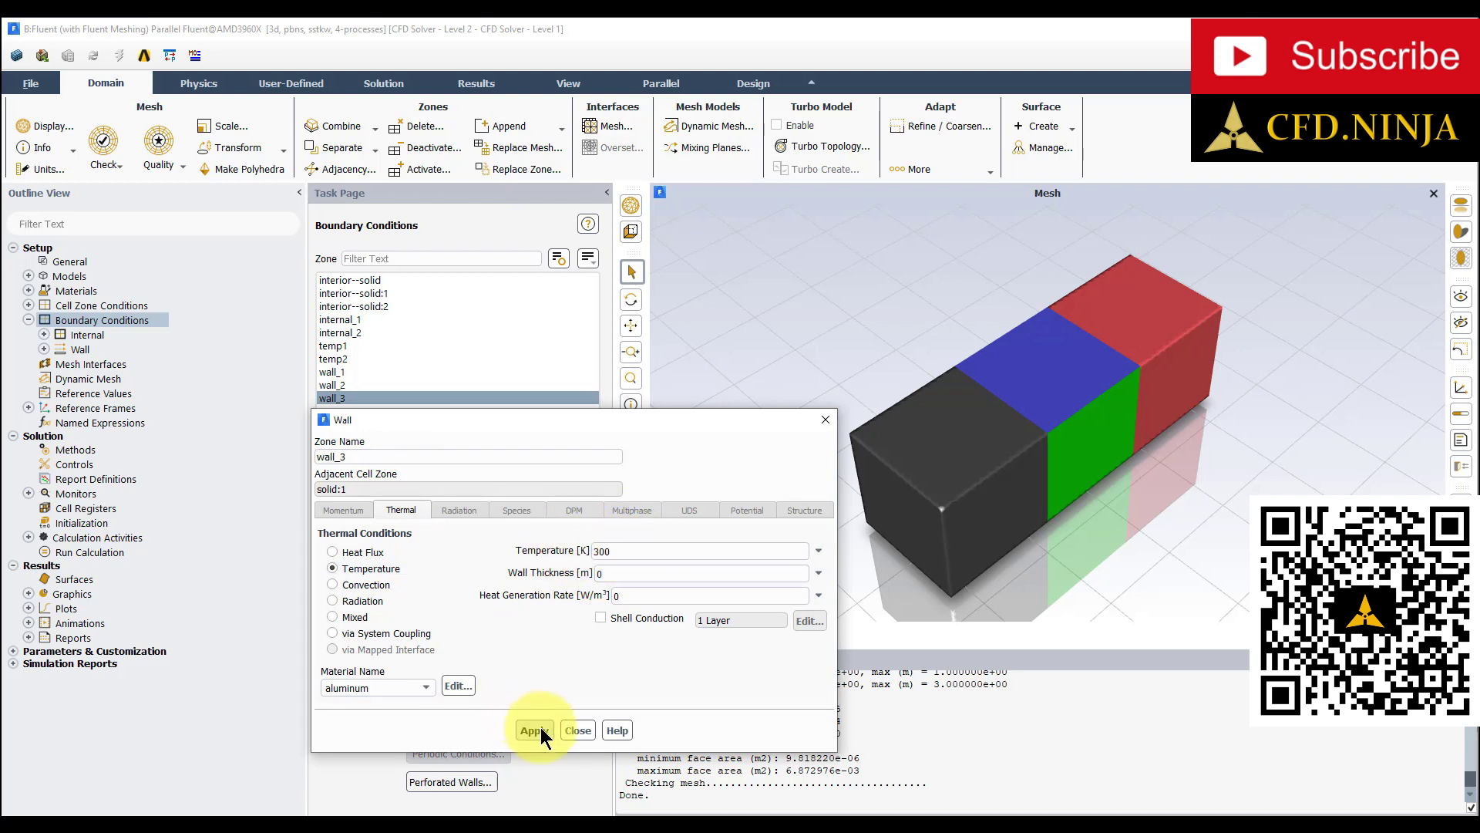
click(576, 728)
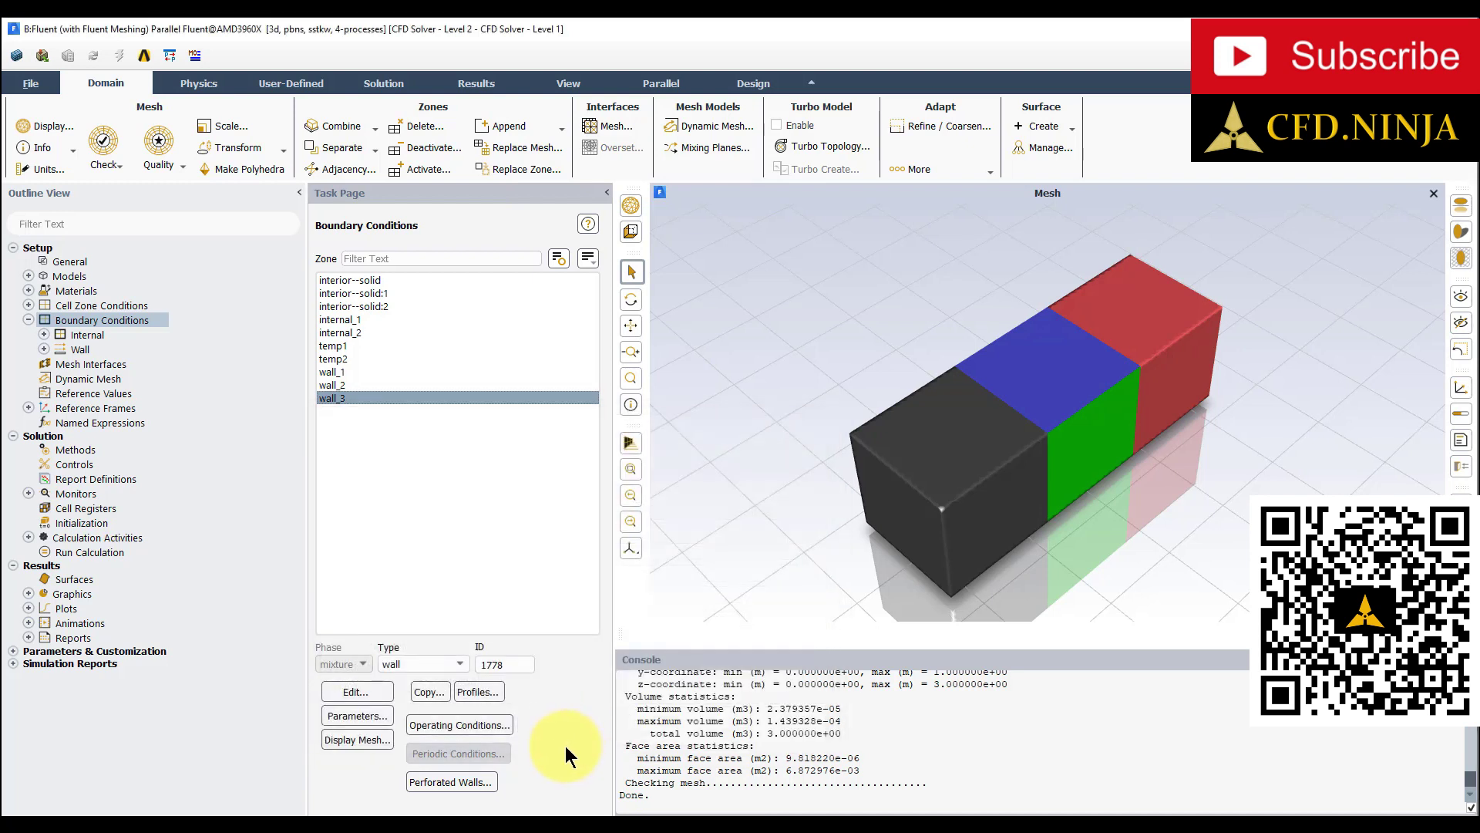
Step: Initialize the solution with the hybrid initialization method
click(28, 320)
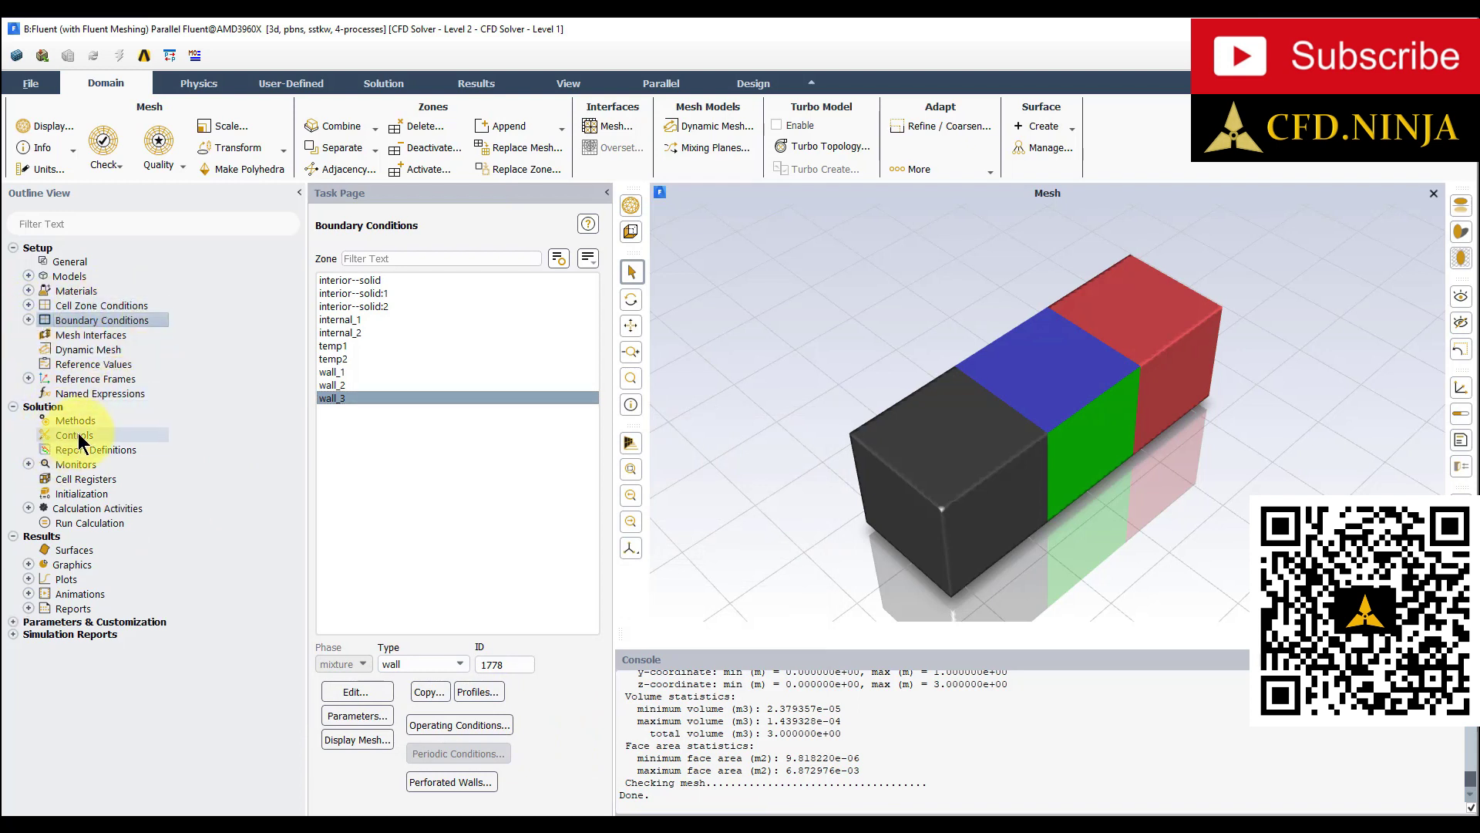
click(77, 494)
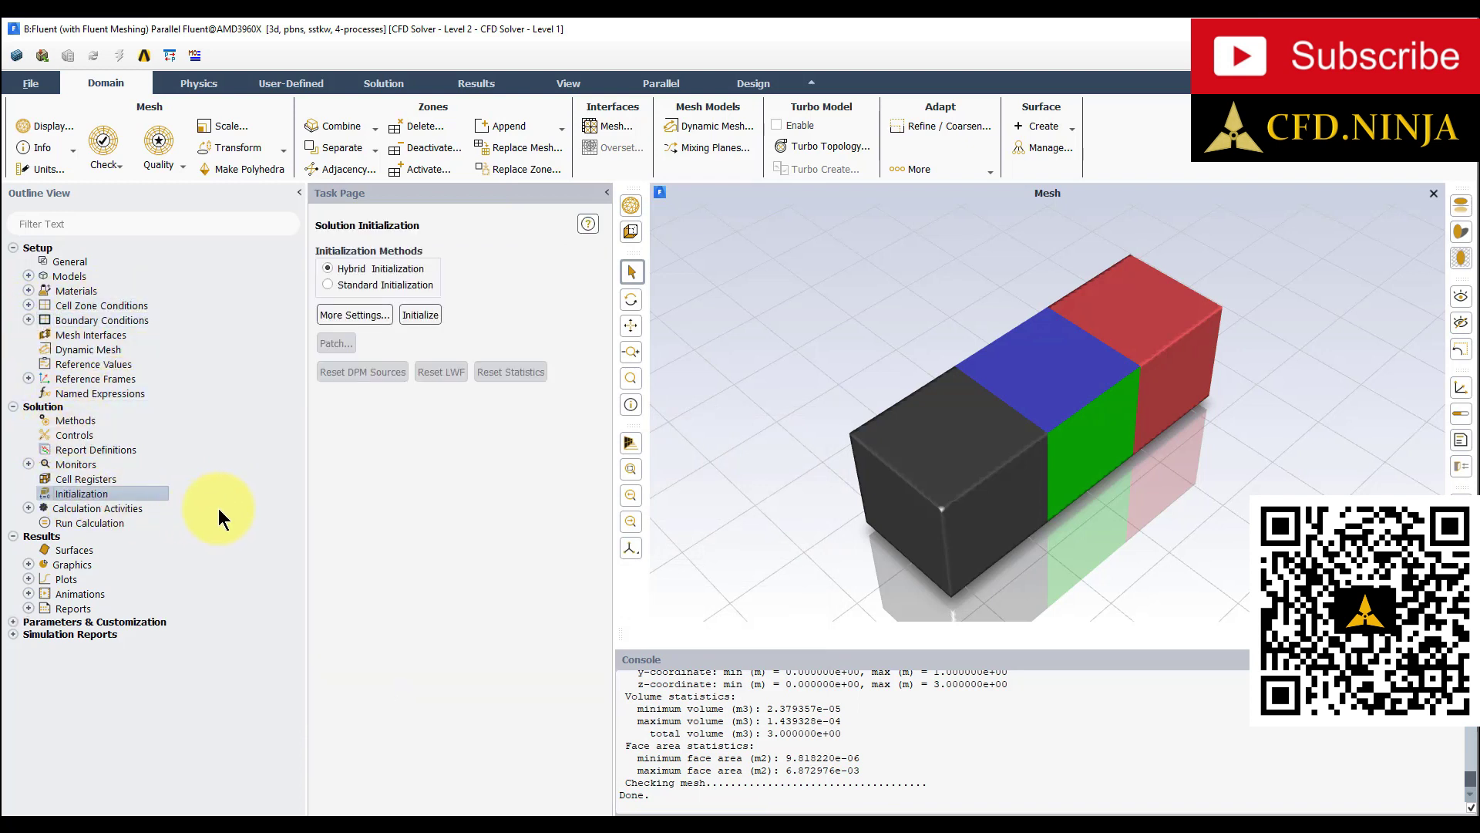
click(421, 314)
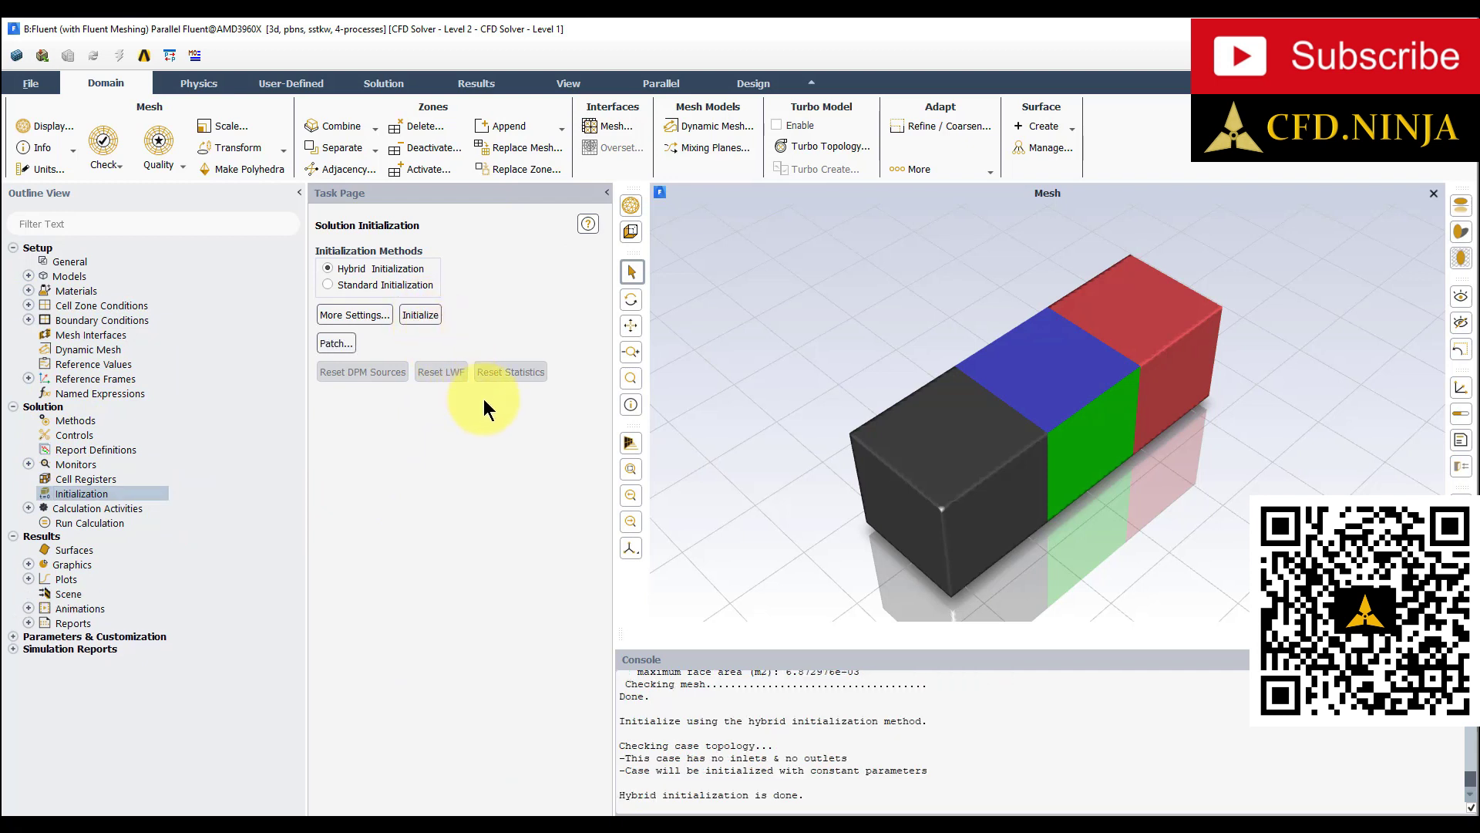
Step: Set the number of iterations to 120 and run the calculation to completion
click(75, 522)
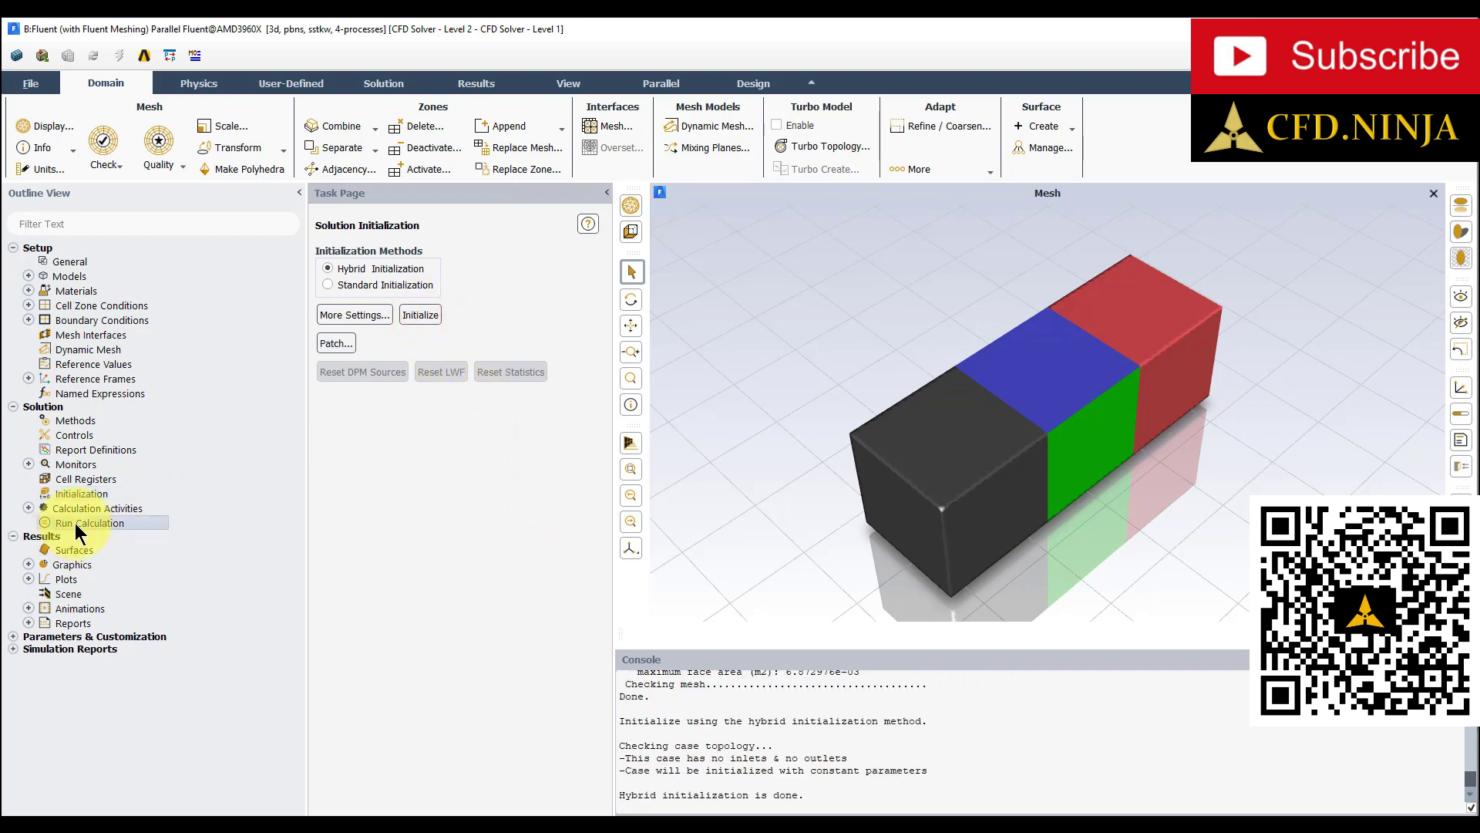
double_click(347, 493)
text(120)
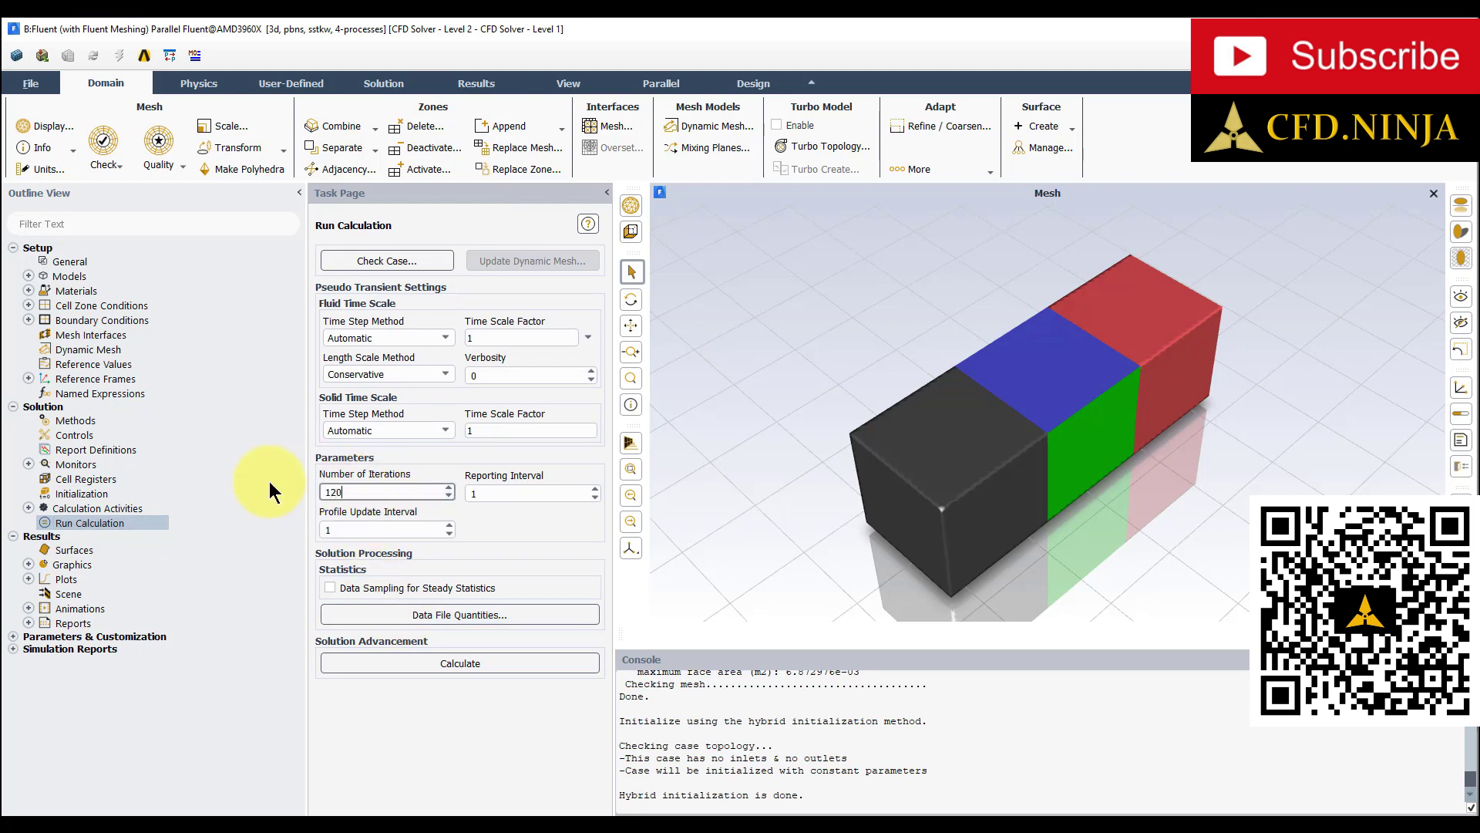
click(433, 661)
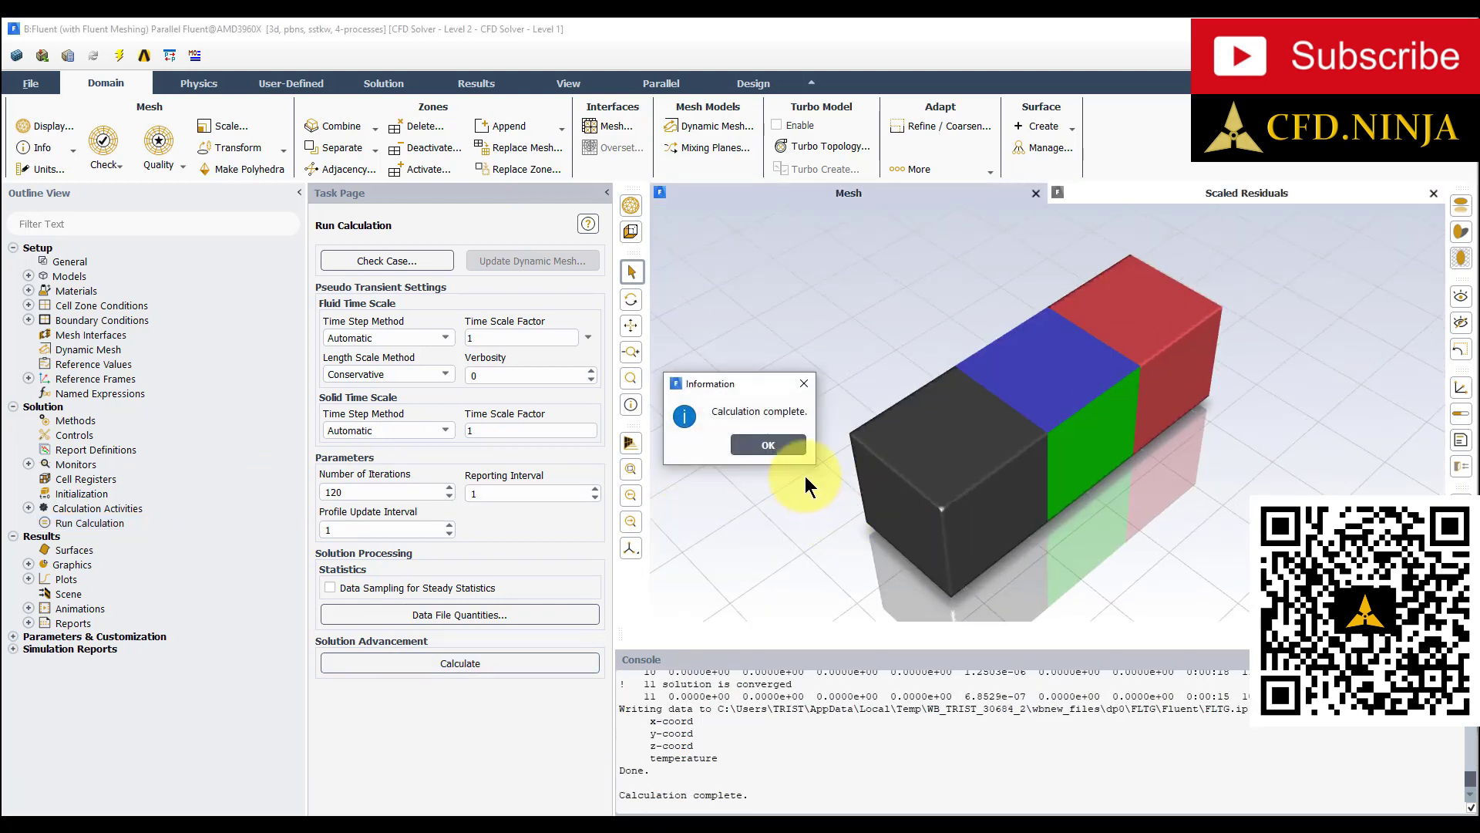
click(768, 445)
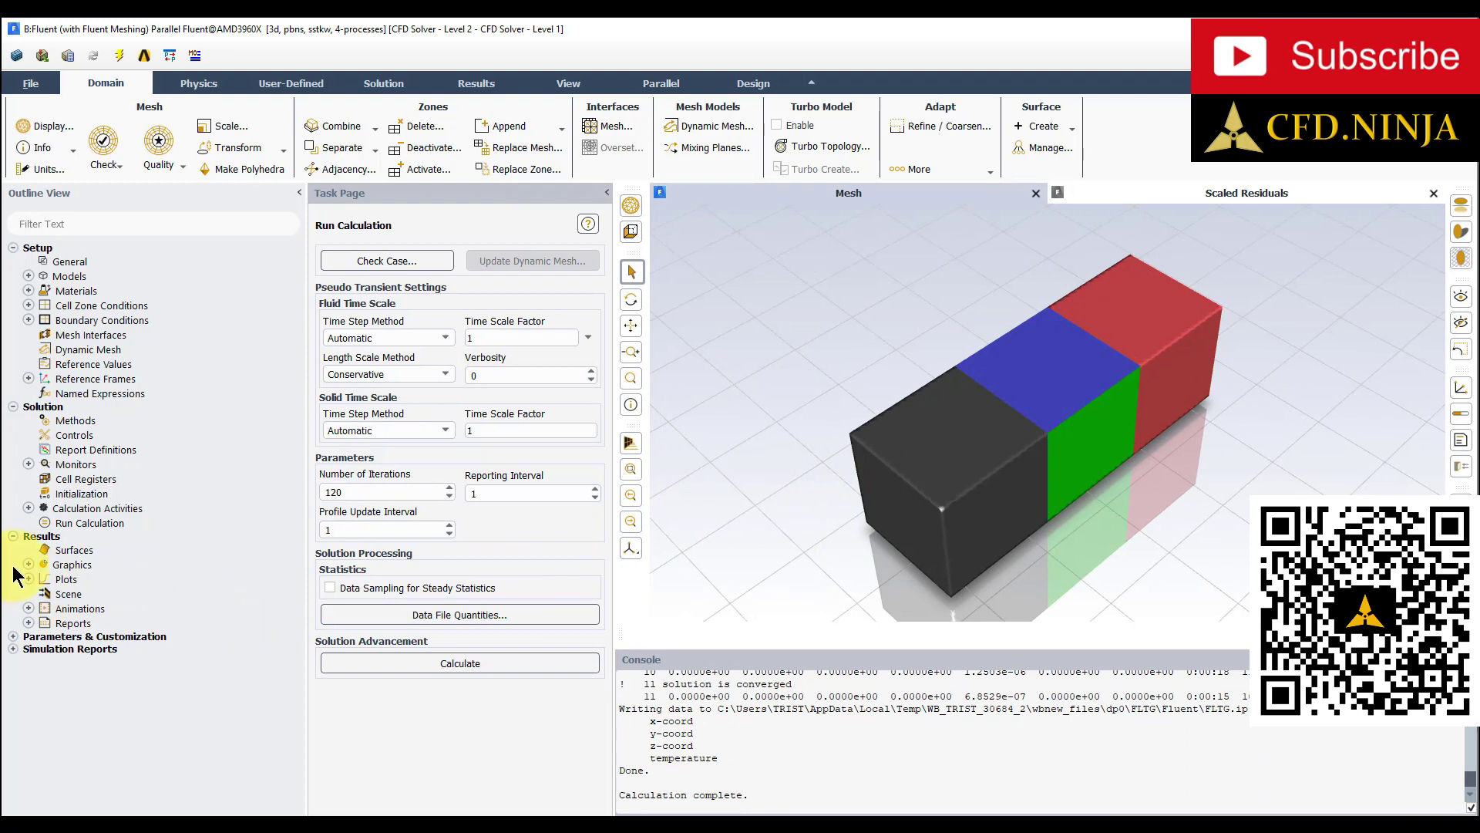
Step: Create a YZ plane surface at X = 0.5 m for the results
right_click(74, 550)
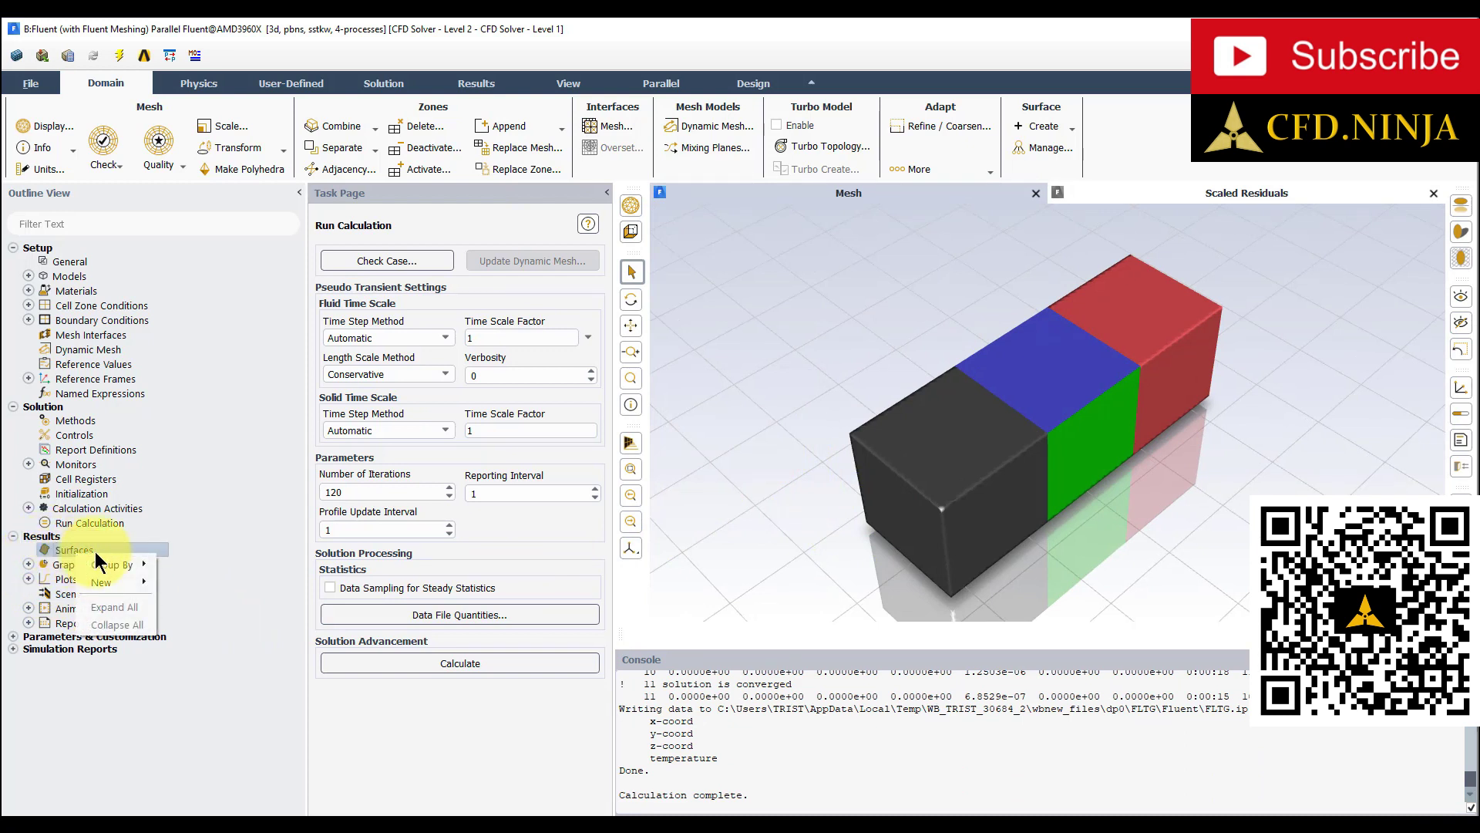
mouse_move(127, 581)
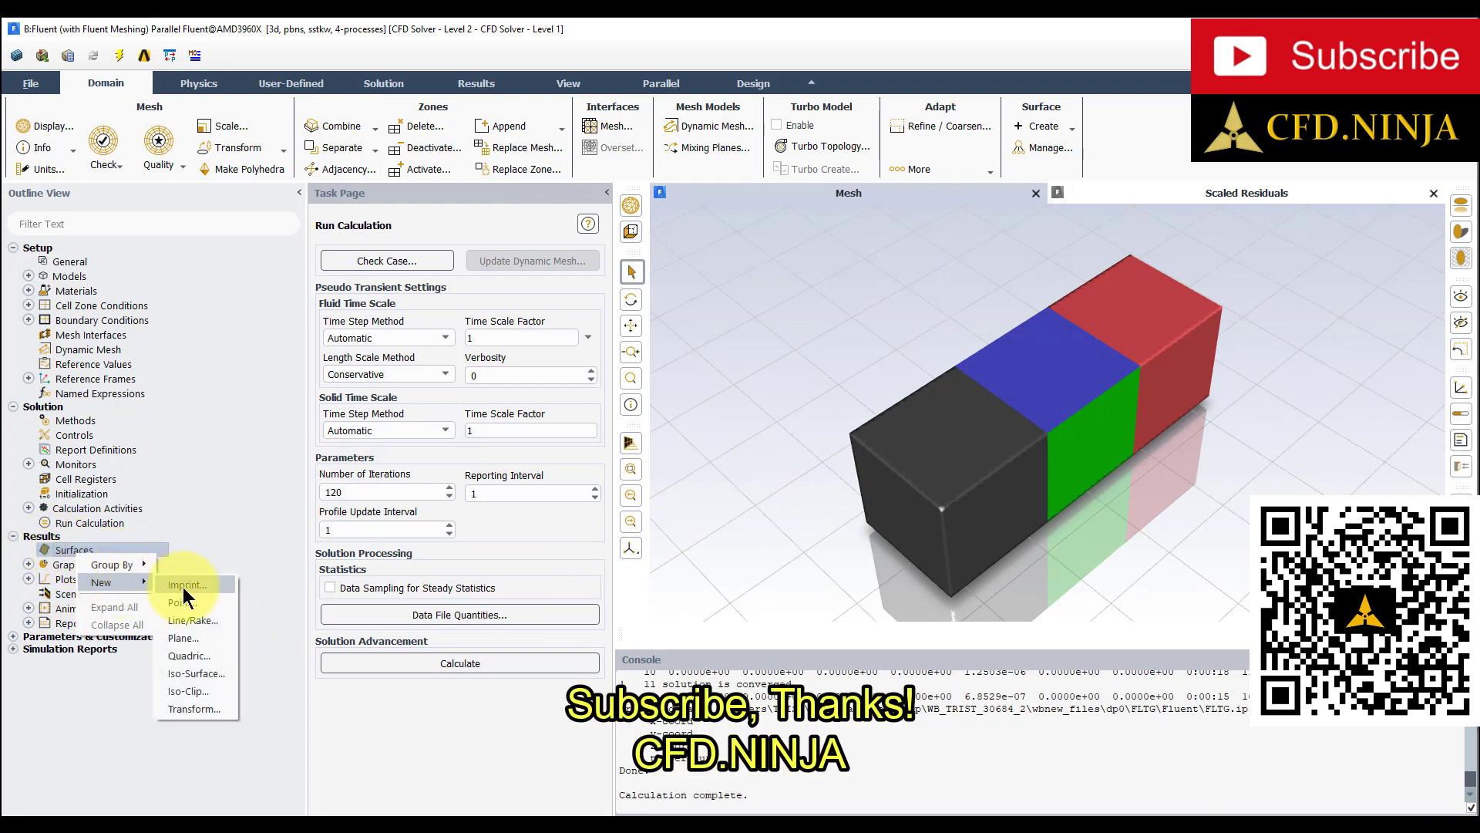
click(207, 637)
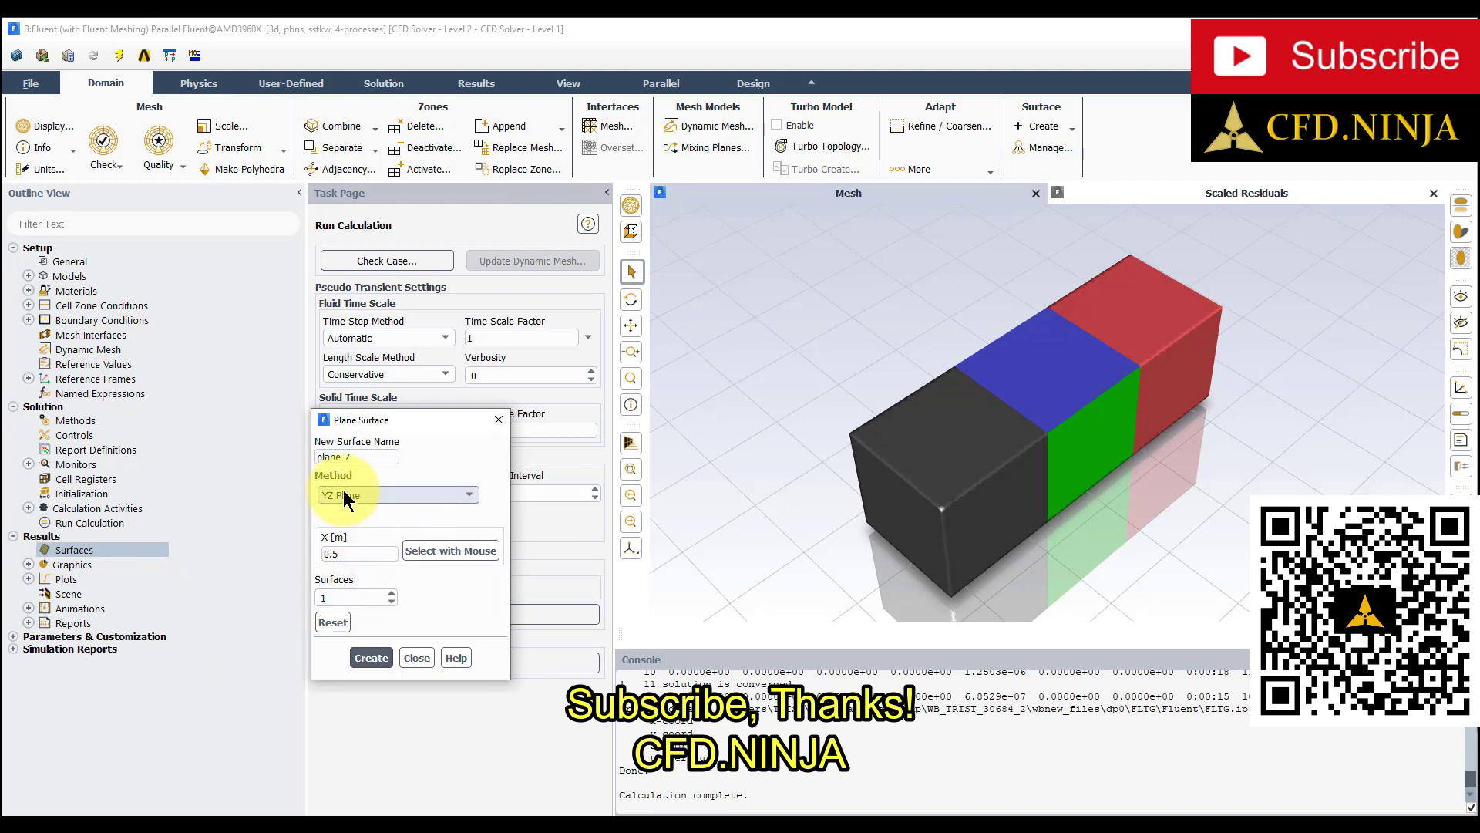
click(417, 658)
Step: Create and display a filled contour of static temperature on the YZ plane surface, and inspect the distribution
click(29, 564)
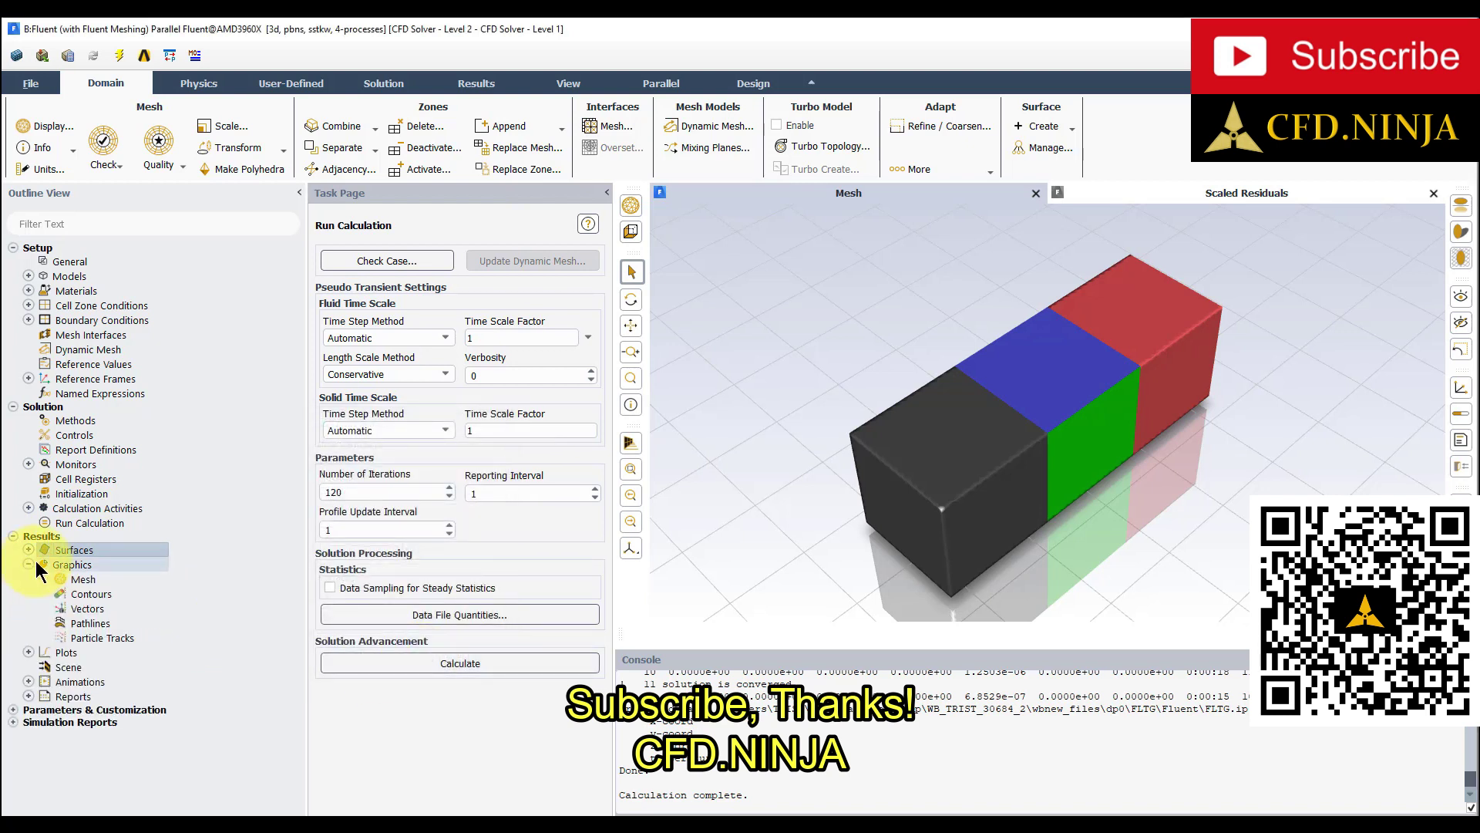
right_click(94, 595)
click(153, 604)
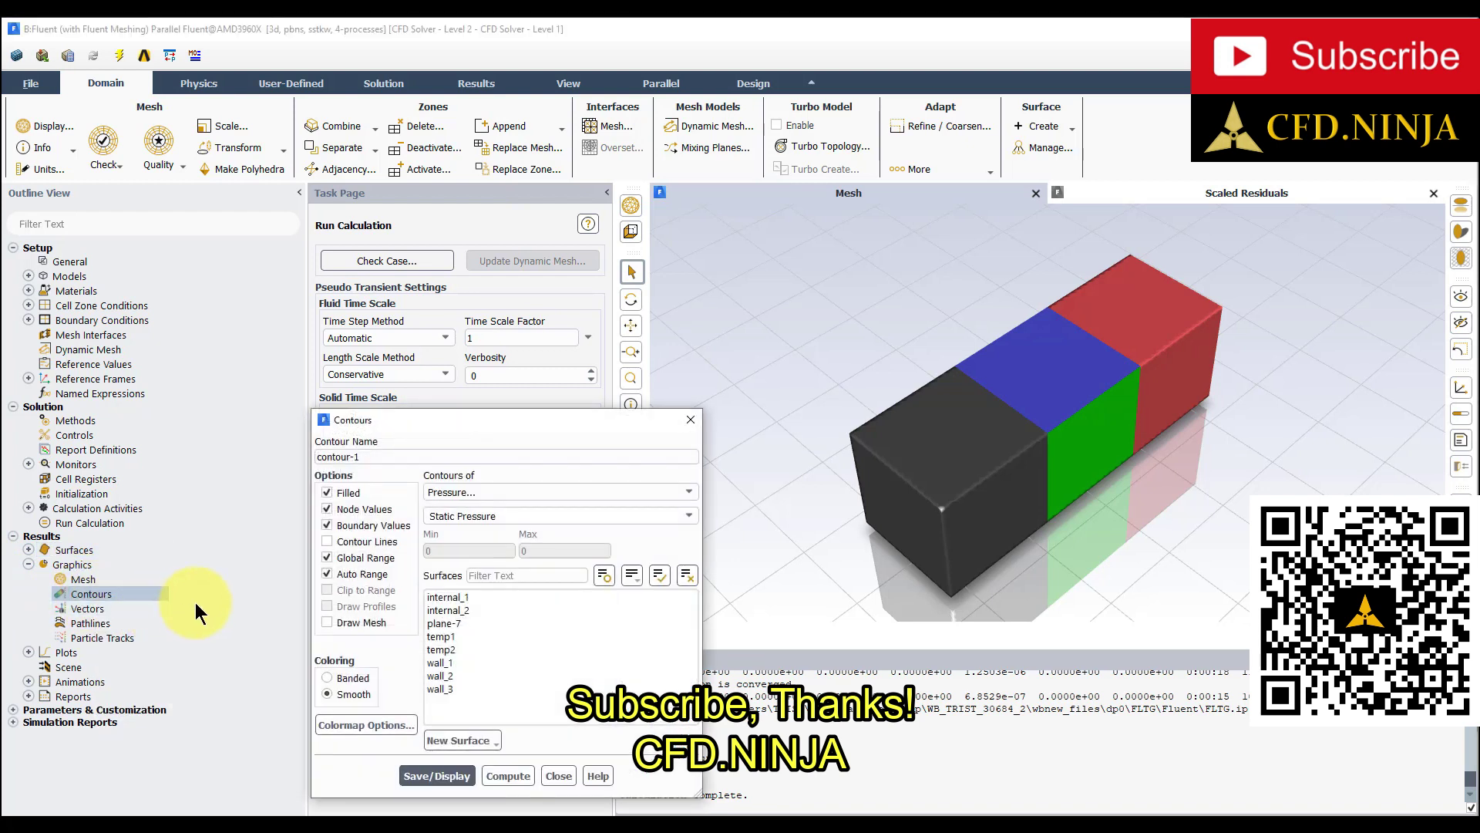
click(501, 488)
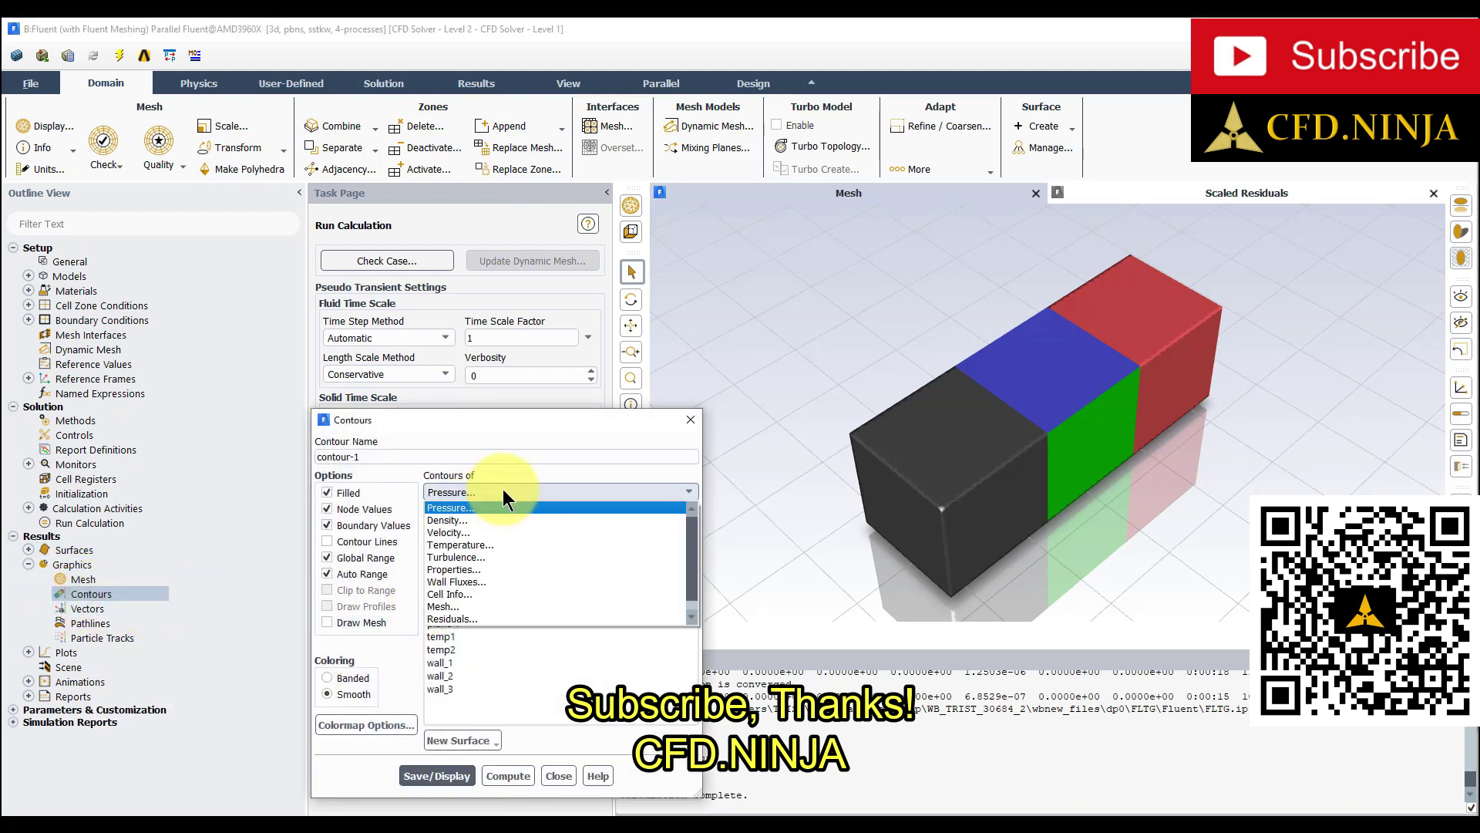
click(480, 548)
click(452, 624)
click(429, 777)
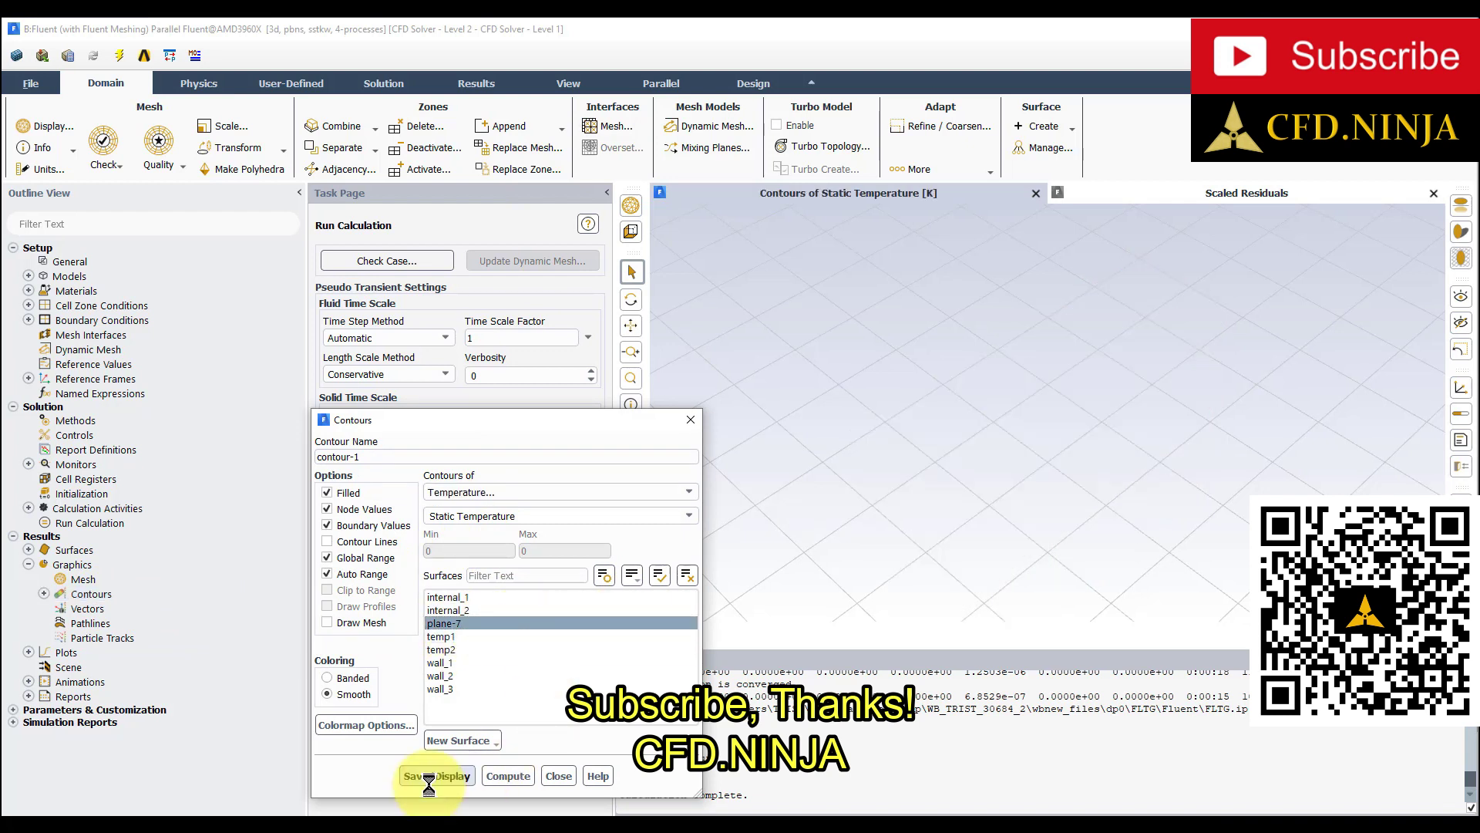
click(566, 776)
drag(948, 436, 1123, 455)
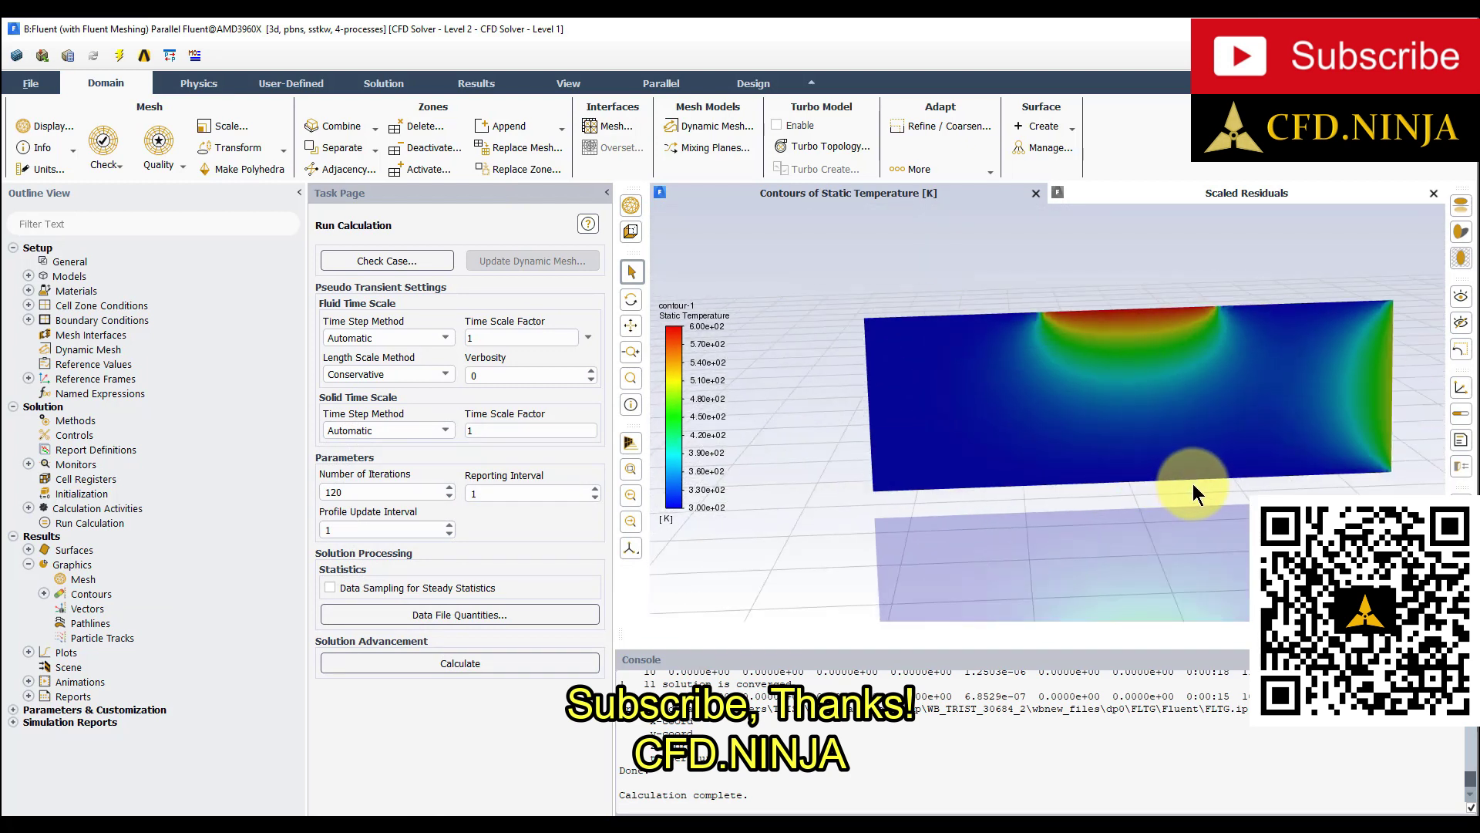
drag(1194, 486, 1059, 497)
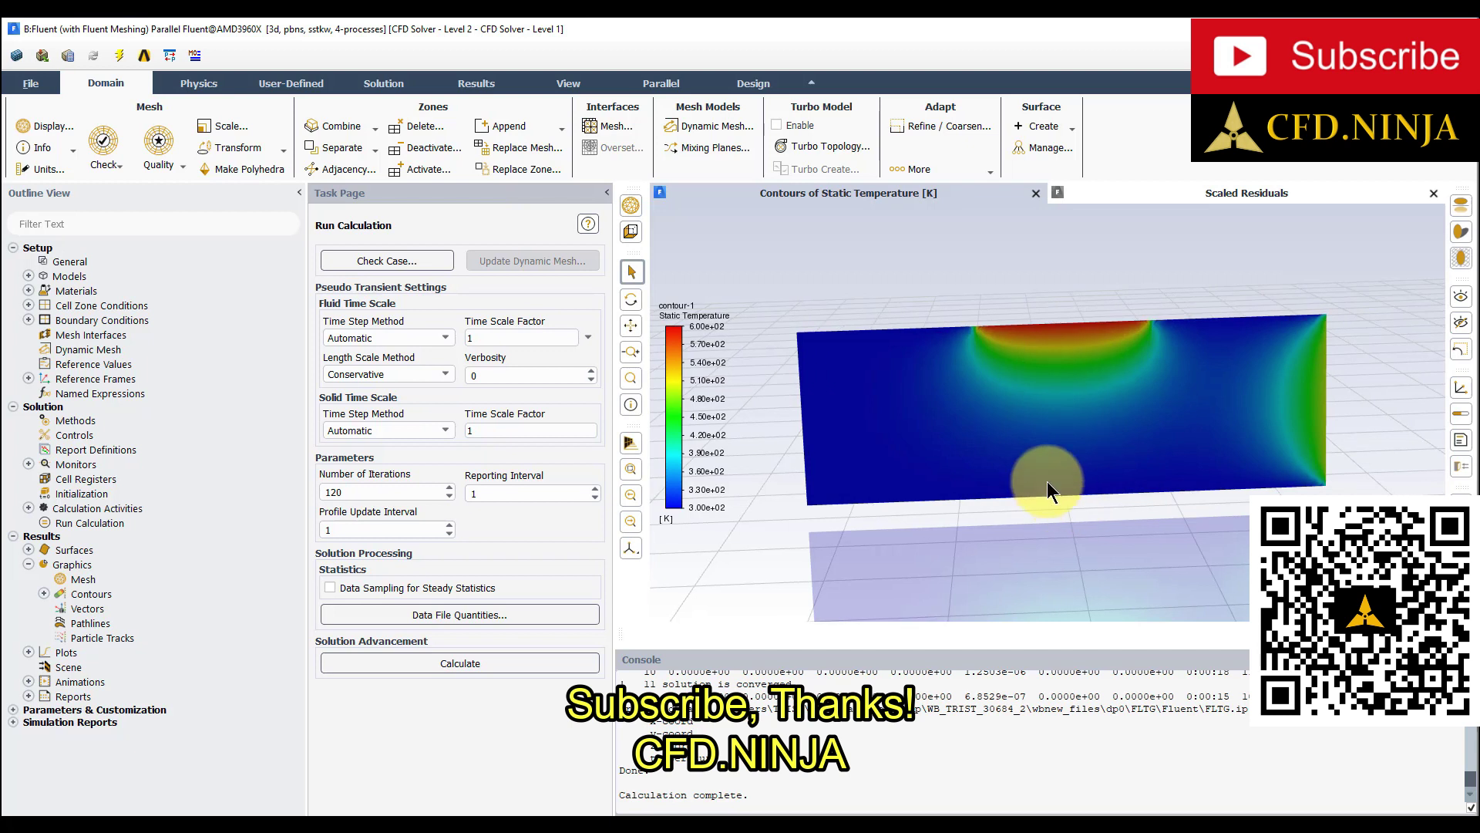